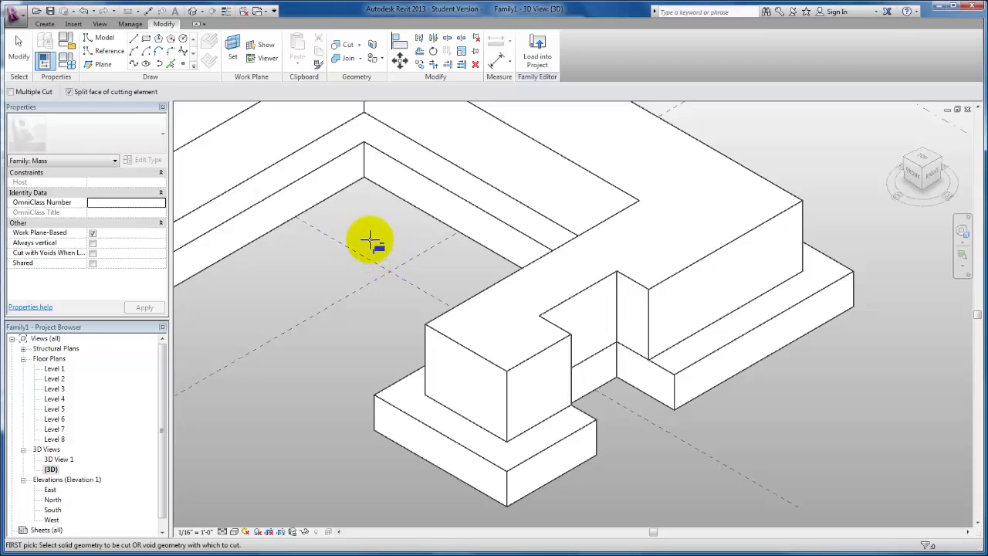
Step: Cancel the pending cut and zoom out to see the whole L-shaped mass
{"action": "key", "text": "Escape"}
{"action": "scroll", "coordinate": [370, 234], "scroll_direction": "down", "scroll_amount": 4}
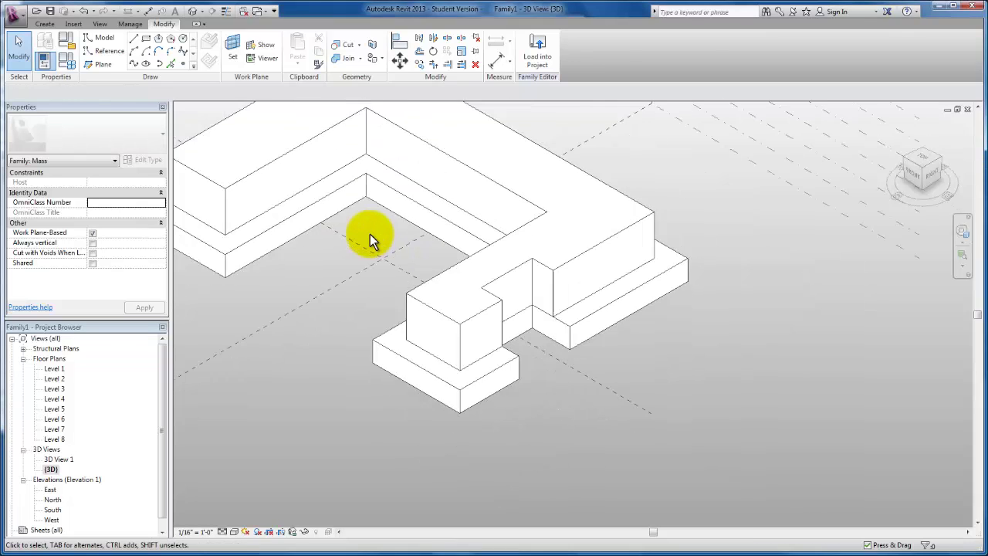
{"action": "middle_click_drag", "start_coordinate": [370, 234], "coordinate": [471, 364]}
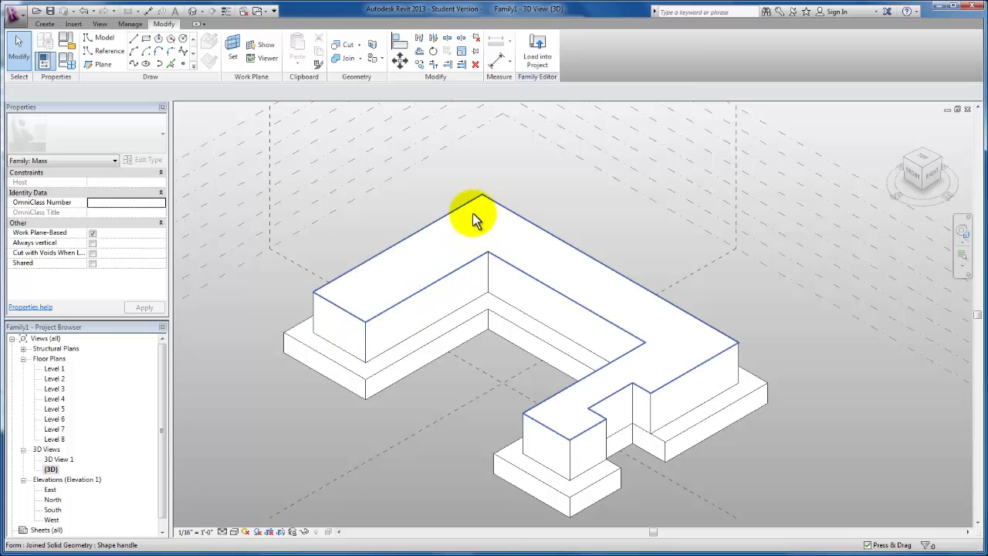
Step: On the Level 4 plan, draw a 16'-0" radius circle near the mass's top-left corner
{"action": "double_click", "coordinate": [55, 400]}
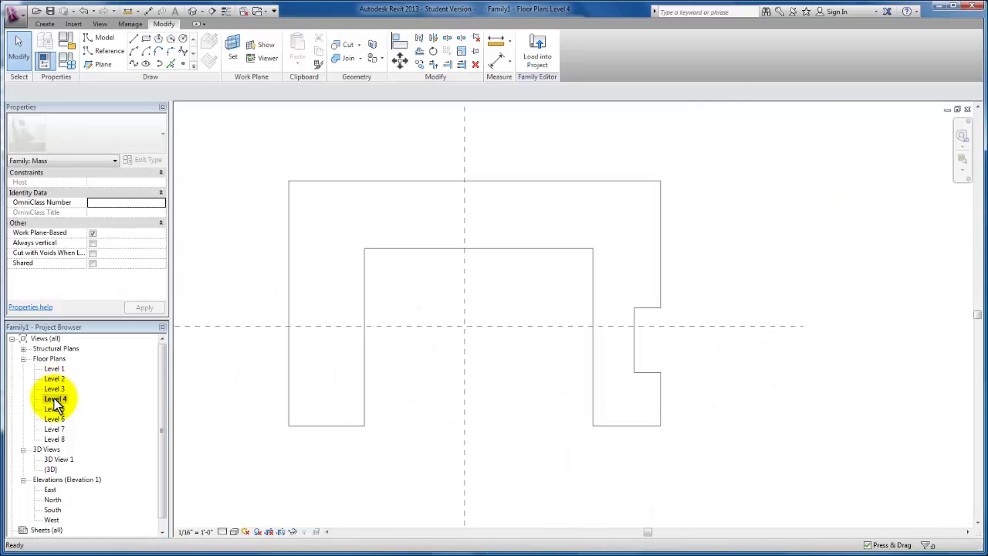
{"action": "left_click", "coordinate": [184, 38]}
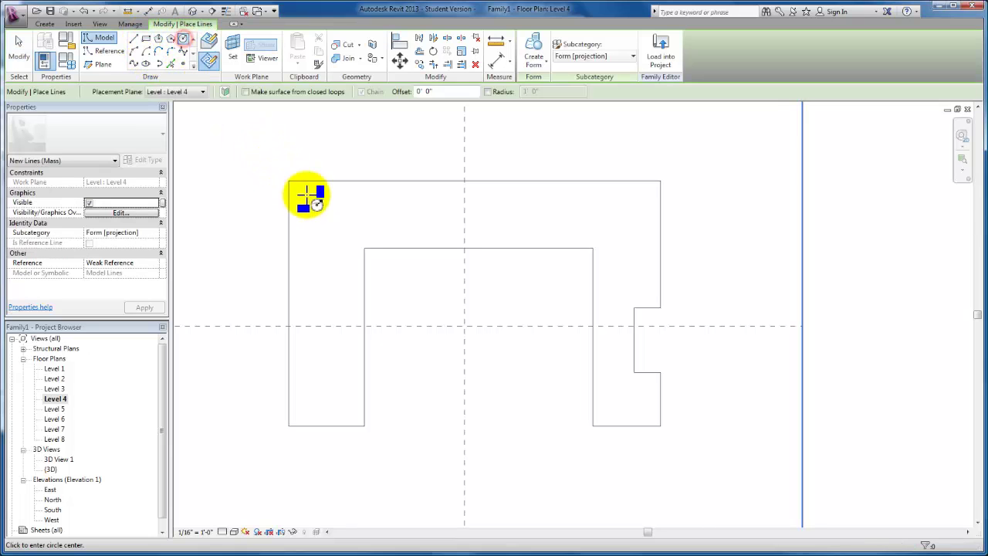
{"action": "left_click", "coordinate": [337, 226]}
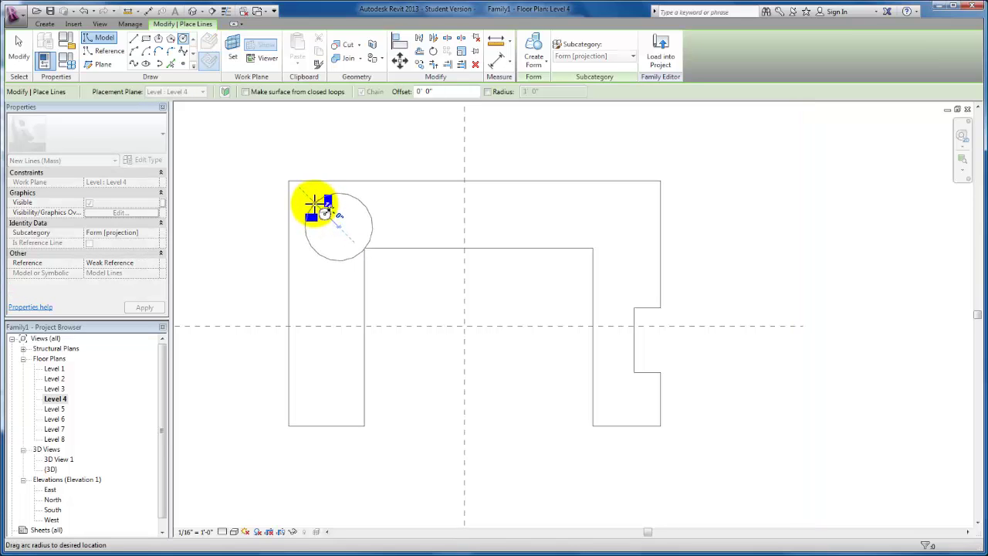
{"action": "left_click", "coordinate": [315, 204]}
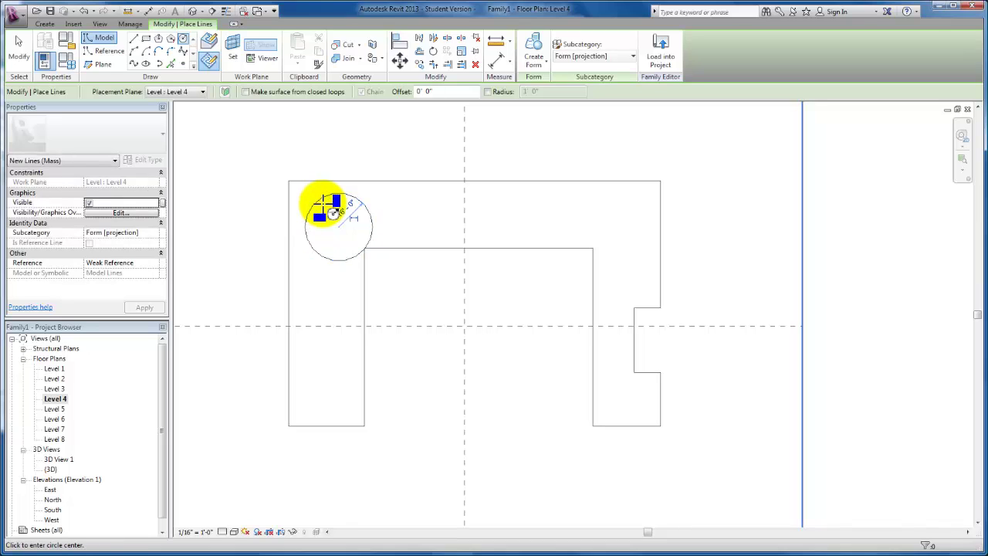
{"action": "key", "text": "Escape"}
{"action": "key", "text": "Escape"}
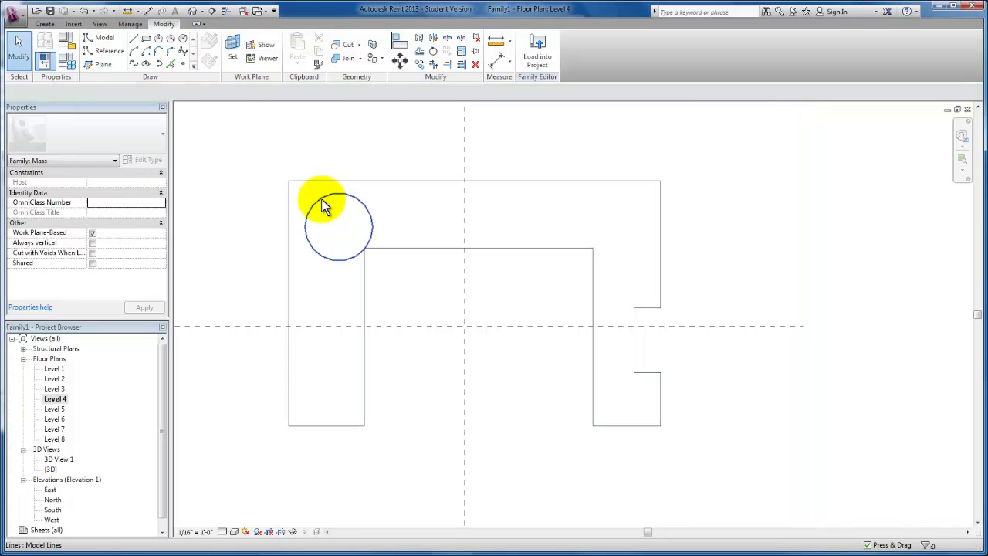
Step: Move the circle into the mass's upper-left corner and return to the 3D view
{"action": "left_click", "coordinate": [321, 200]}
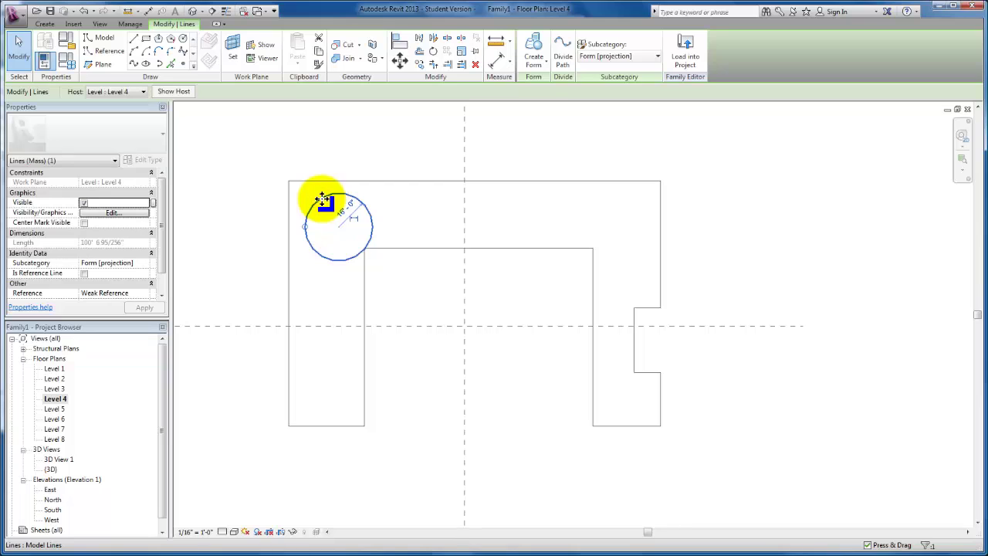
{"action": "left_click_drag", "start_coordinate": [317, 196], "coordinate": [313, 192]}
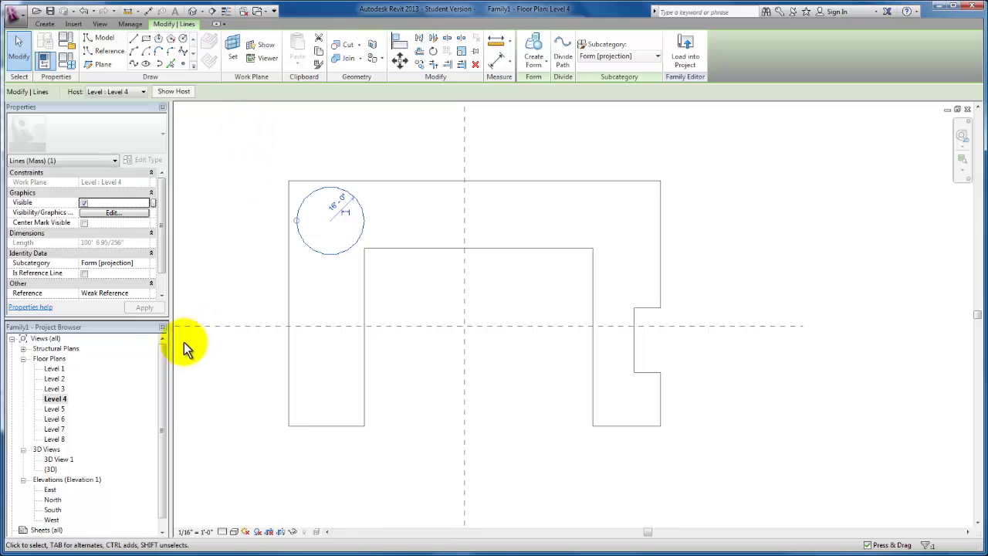
{"action": "double_click", "coordinate": [50, 470]}
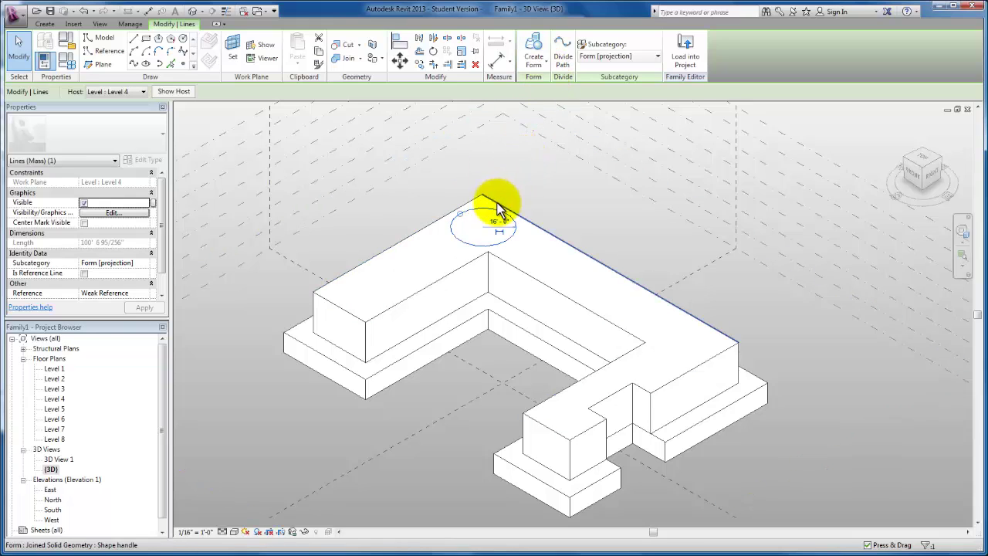
Step: Turn the circle into a solid extruded cylinder form
{"action": "left_click", "coordinate": [543, 63]}
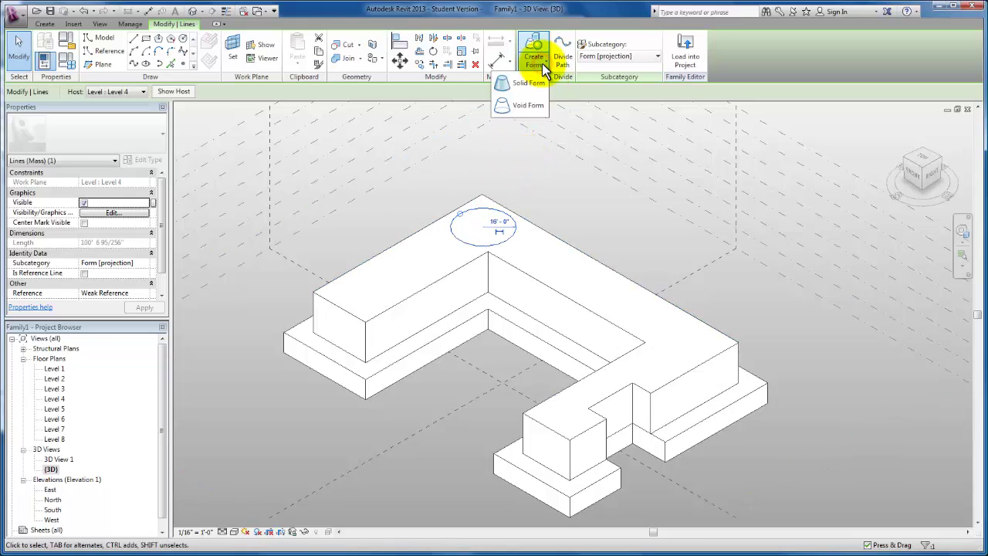
{"action": "left_click", "coordinate": [532, 82]}
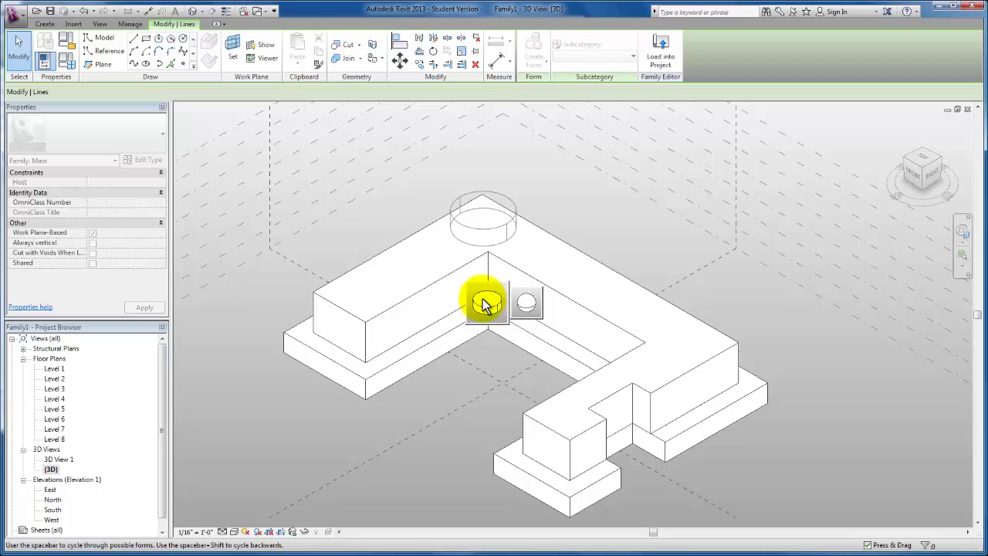
{"action": "left_click", "coordinate": [485, 304]}
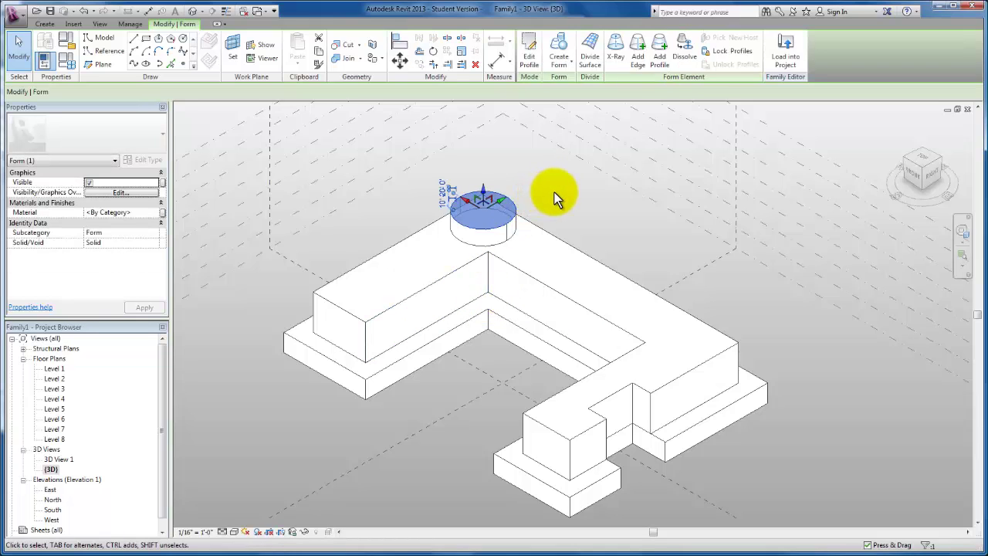
Step: Pull the cylinder's top face upward so the tower rises above the mass roof
{"action": "middle_click_drag", "start_coordinate": [570, 191], "coordinate": [588, 344]}
{"action": "left_click", "coordinate": [503, 341]}
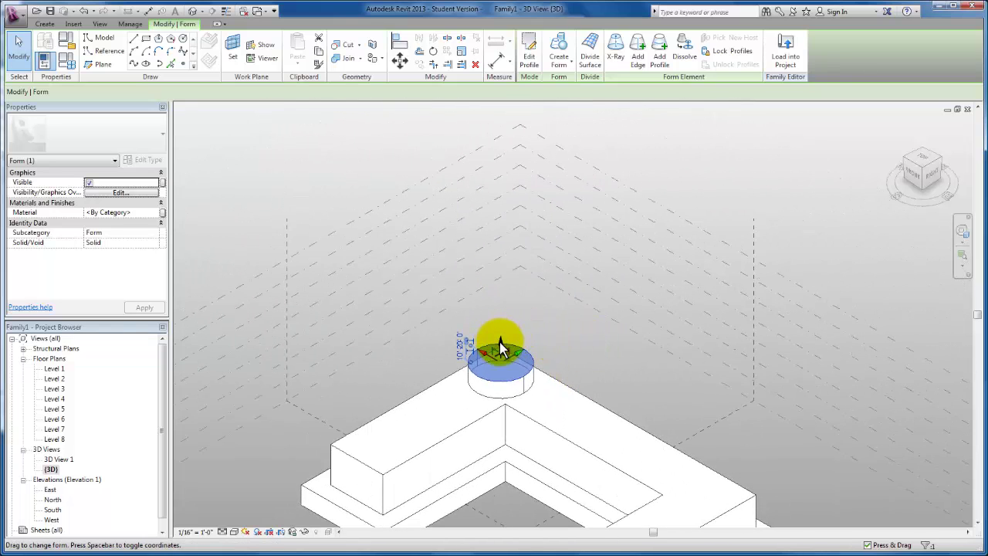
{"action": "left_click_drag", "start_coordinate": [500, 348], "coordinate": [505, 282]}
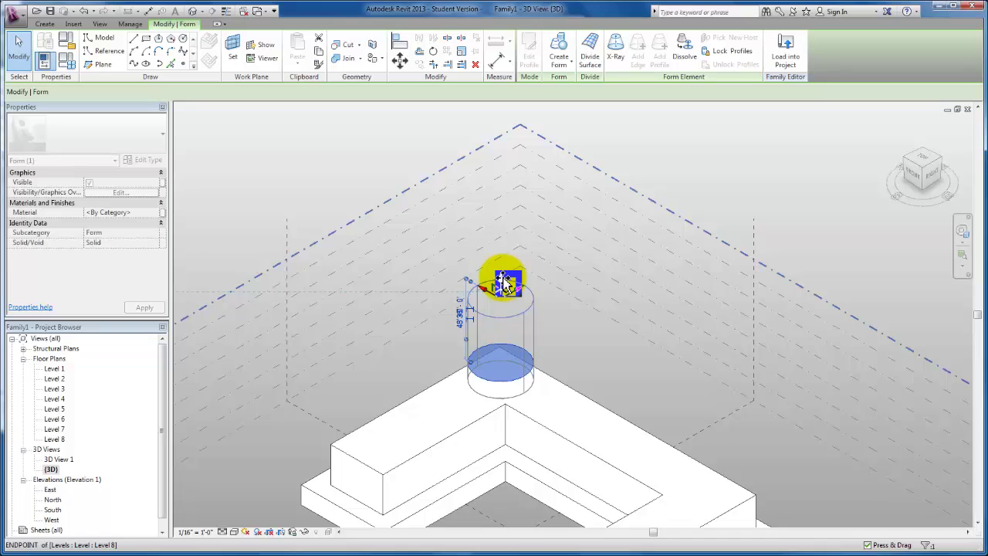
{"action": "left_click_drag", "start_coordinate": [503, 279], "coordinate": [503, 279]}
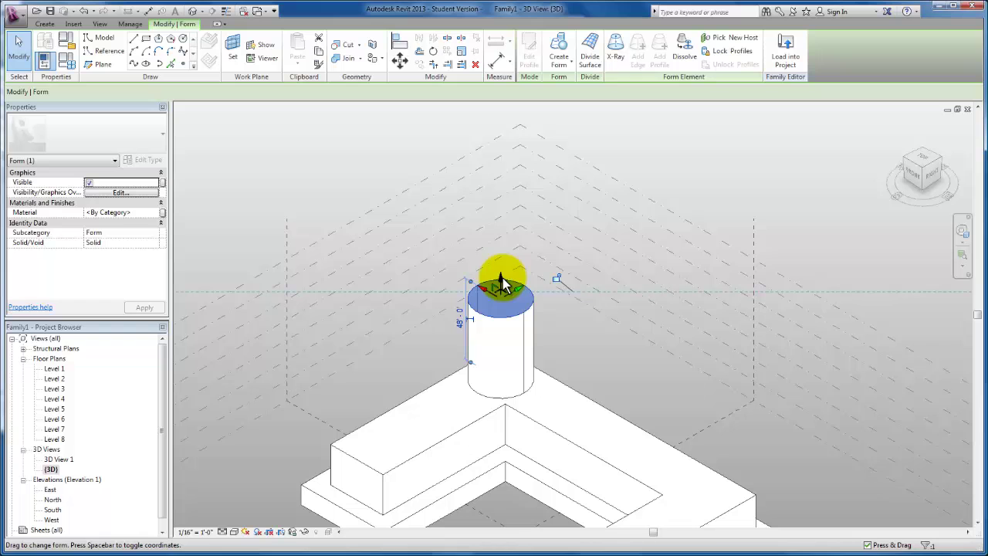
{"action": "left_click", "coordinate": [351, 149]}
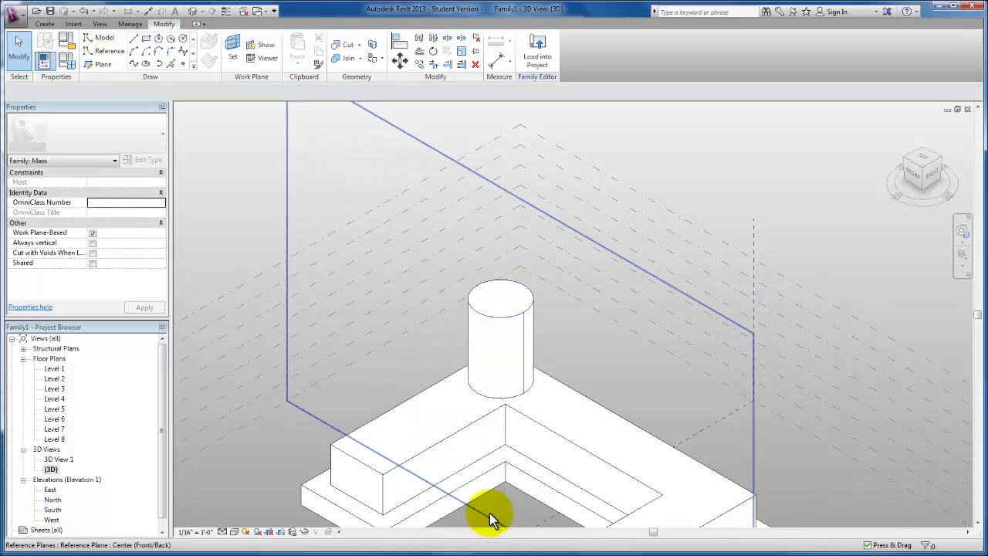
{"action": "middle_click_drag", "start_coordinate": [506, 495], "coordinate": [507, 362]}
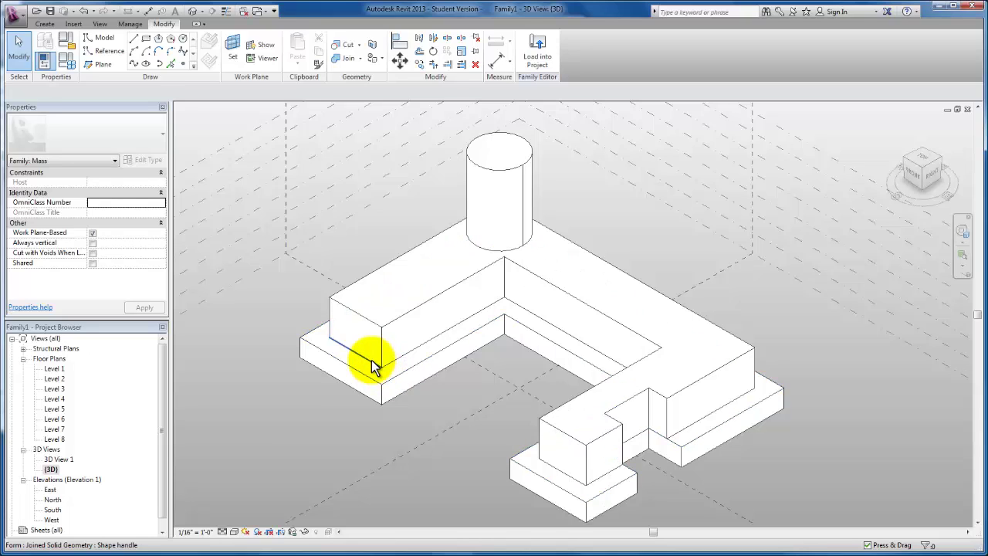
Step: Drag the left wing's raised box end face outward to change the block's length
{"action": "key", "text": "Tab"}
{"action": "key", "text": "Tab"}
{"action": "key", "text": "Tab"}
{"action": "key", "text": "Tab"}
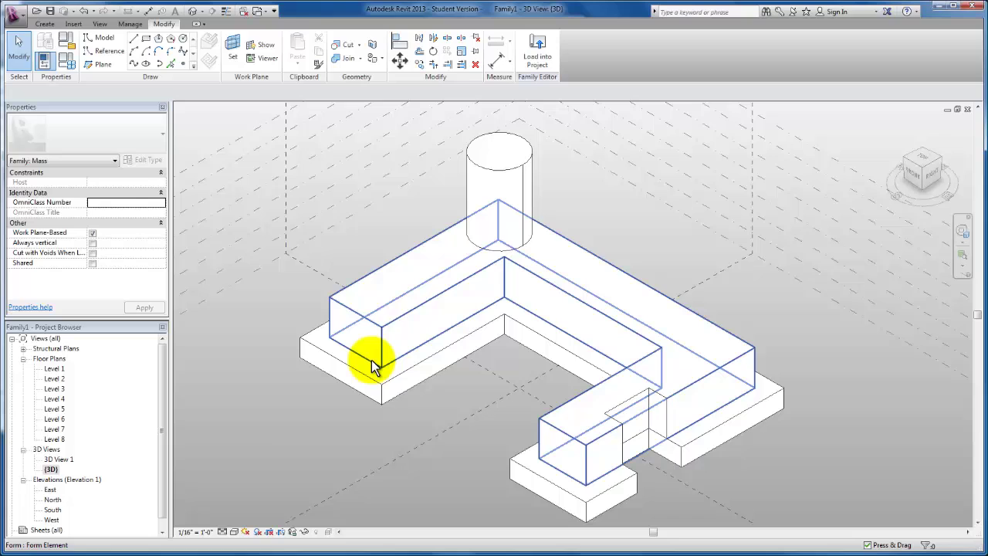
{"action": "key", "text": "Tab"}
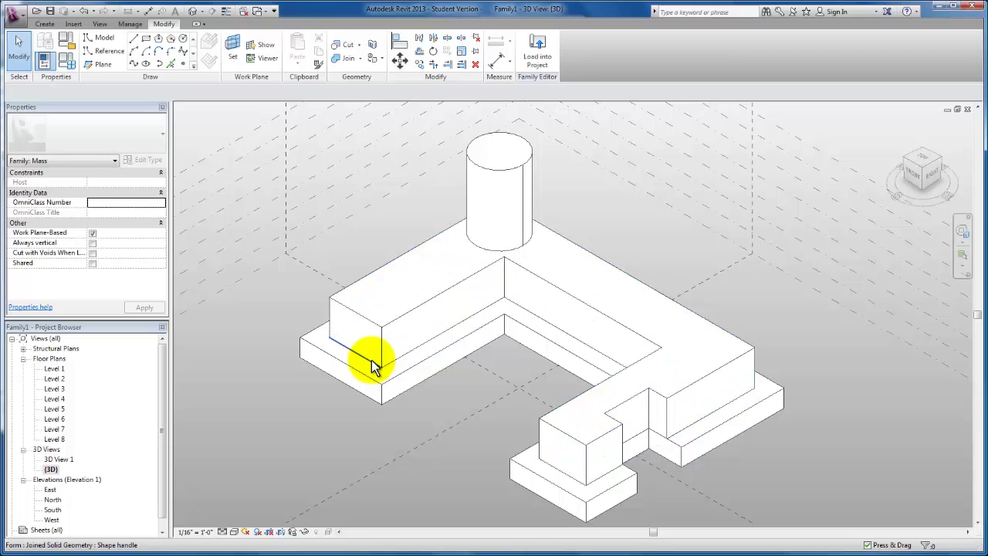
{"action": "key", "text": "Tab"}
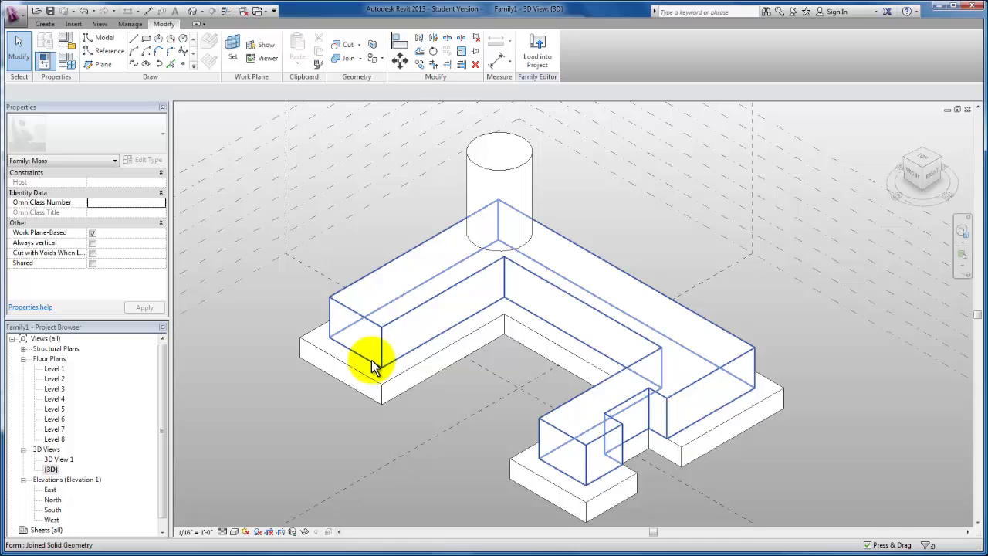
{"action": "key", "text": "Tab"}
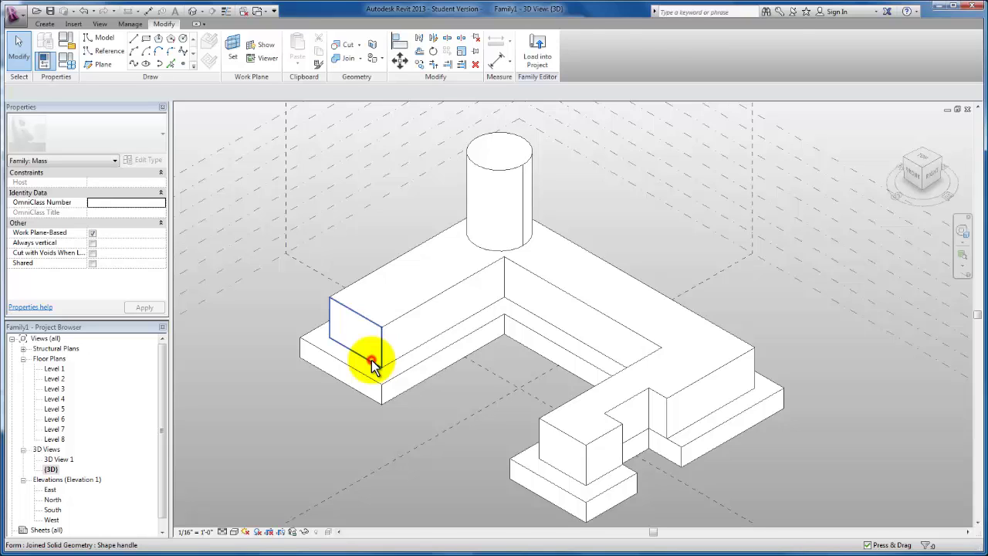
{"action": "left_click", "coordinate": [372, 360]}
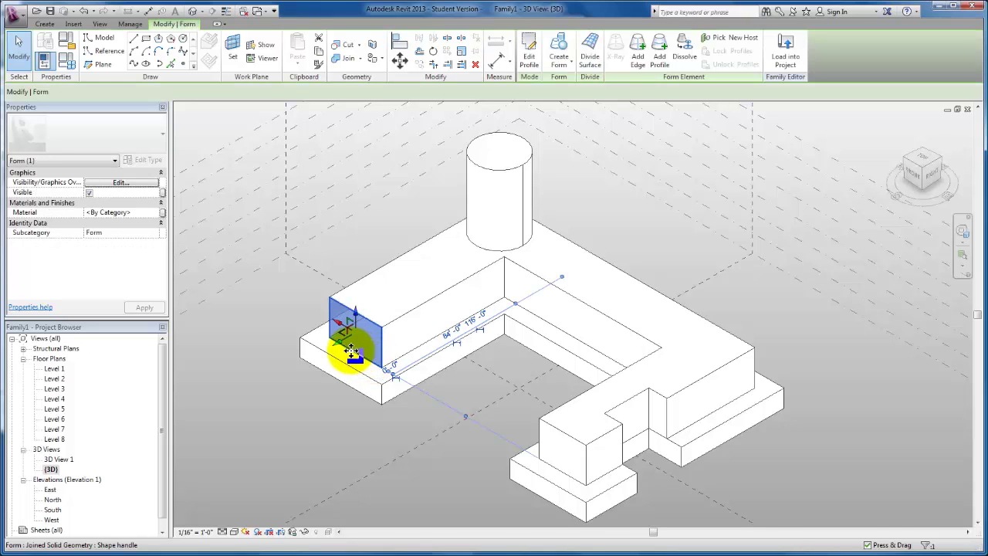
{"action": "left_click_drag", "start_coordinate": [342, 335], "coordinate": [392, 334]}
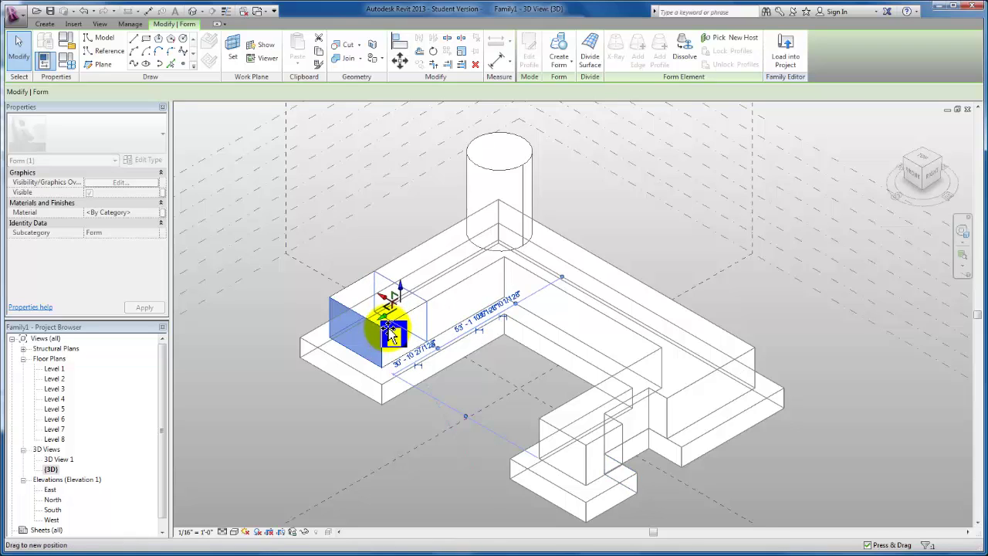
{"action": "left_click_drag", "start_coordinate": [390, 325], "coordinate": [391, 327]}
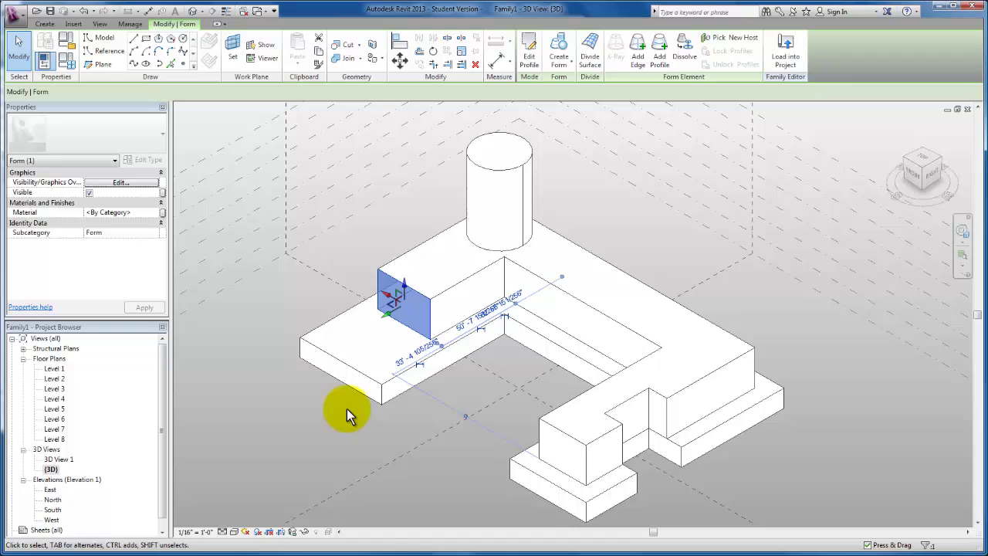
{"action": "left_click", "coordinate": [305, 442]}
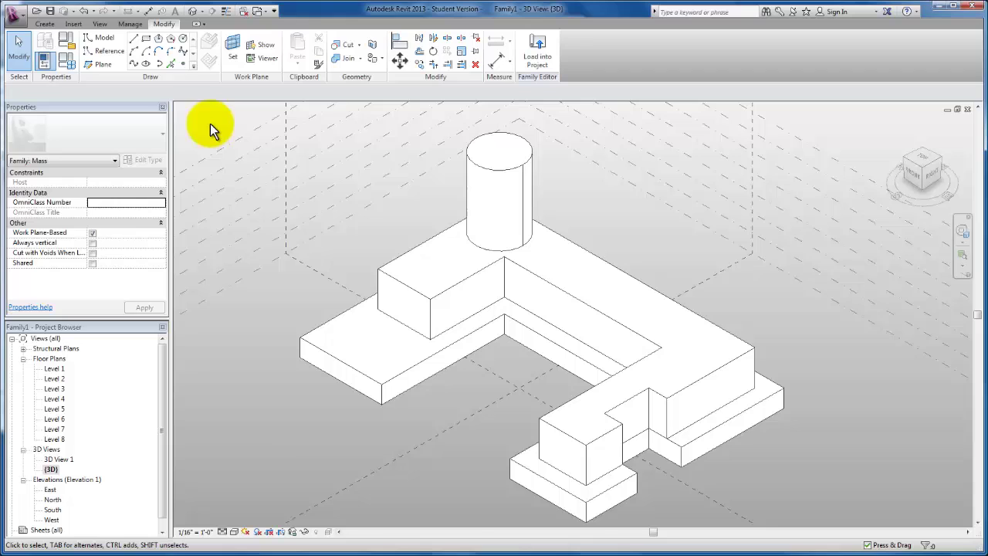
Step: Draw a roughly 27'-6" model line across the raised box's end face and select it
{"action": "left_click", "coordinate": [45, 24]}
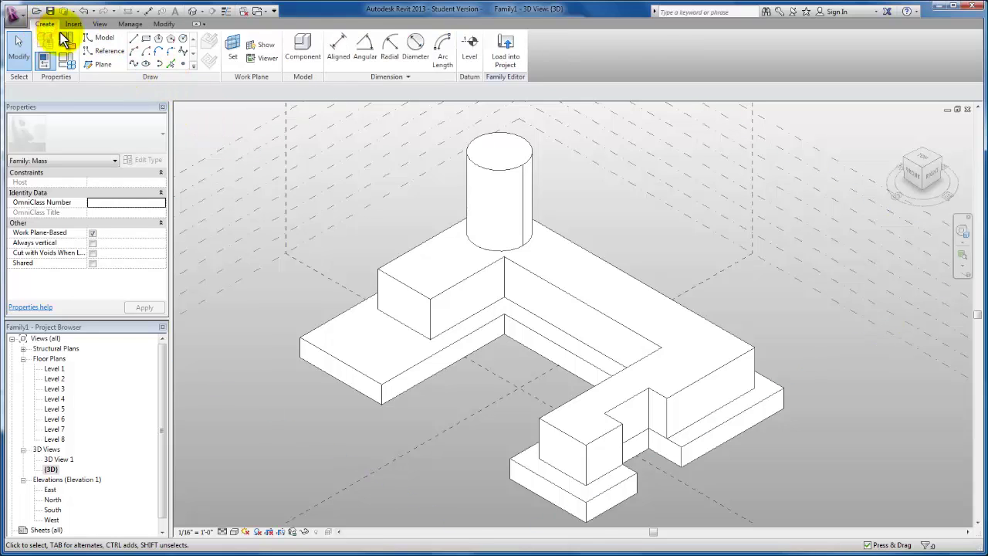
{"action": "left_click", "coordinate": [105, 37]}
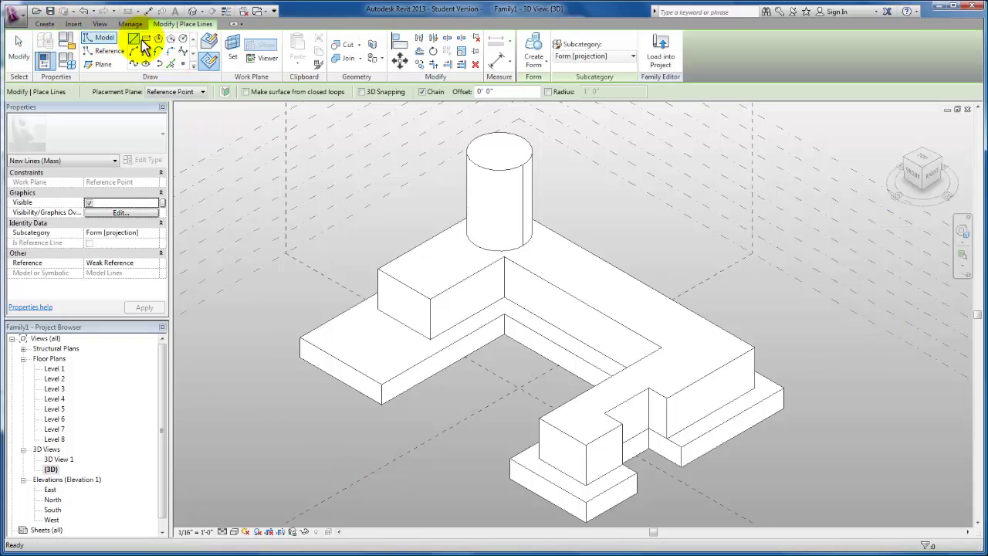
{"action": "left_click", "coordinate": [211, 43]}
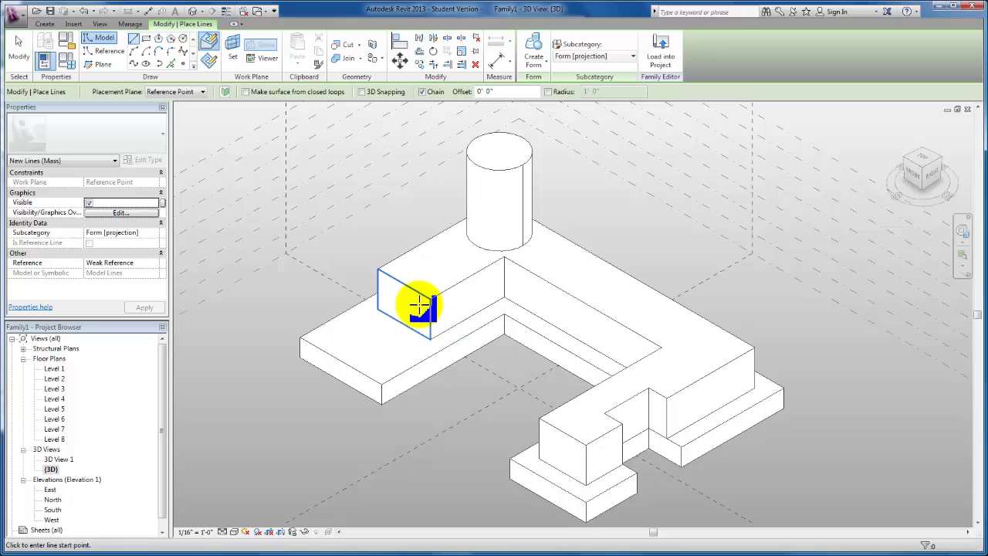
{"action": "scroll", "coordinate": [417, 307], "scroll_direction": "up", "scroll_amount": 3}
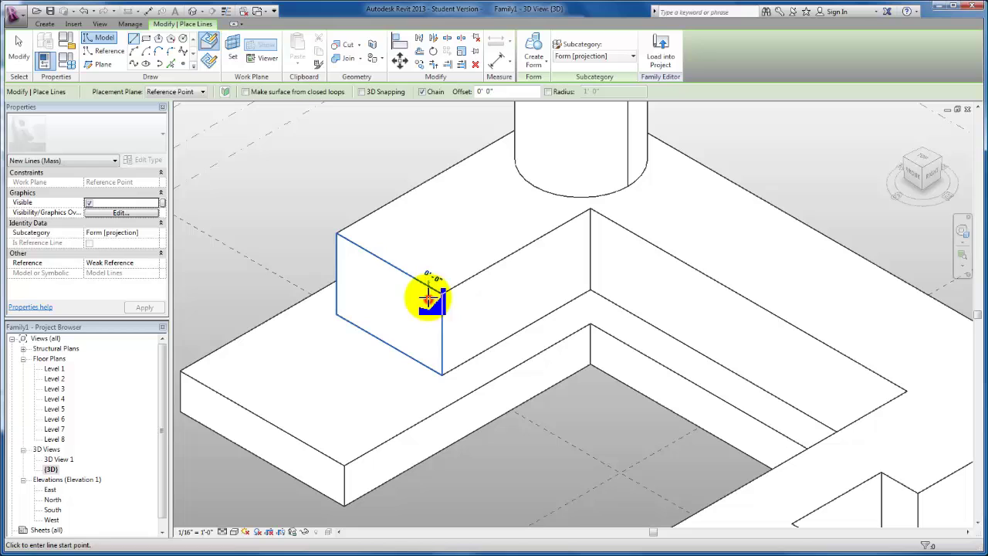
{"action": "left_click", "coordinate": [441, 293]}
{"action": "left_click", "coordinate": [350, 252]}
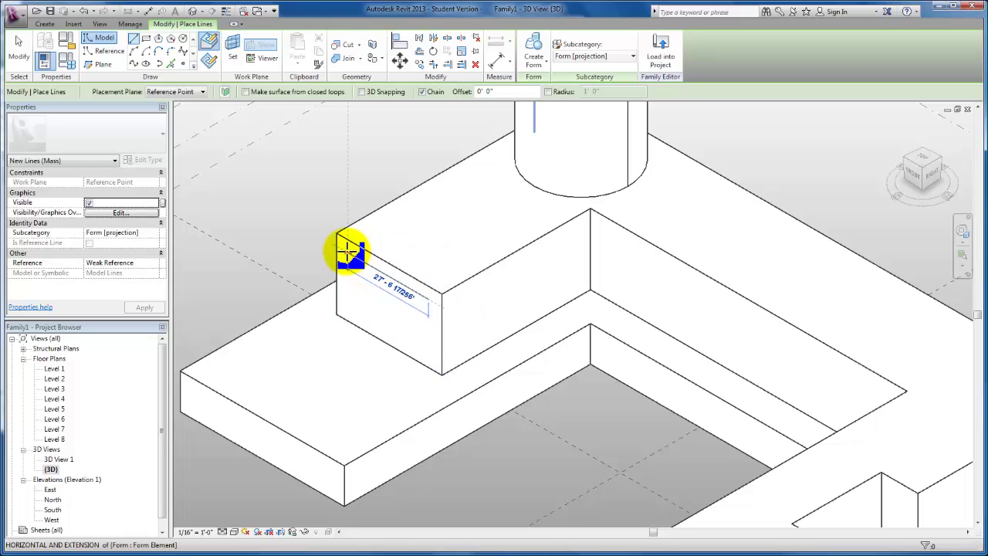
{"action": "scroll", "coordinate": [352, 255], "scroll_direction": "up", "scroll_amount": 2}
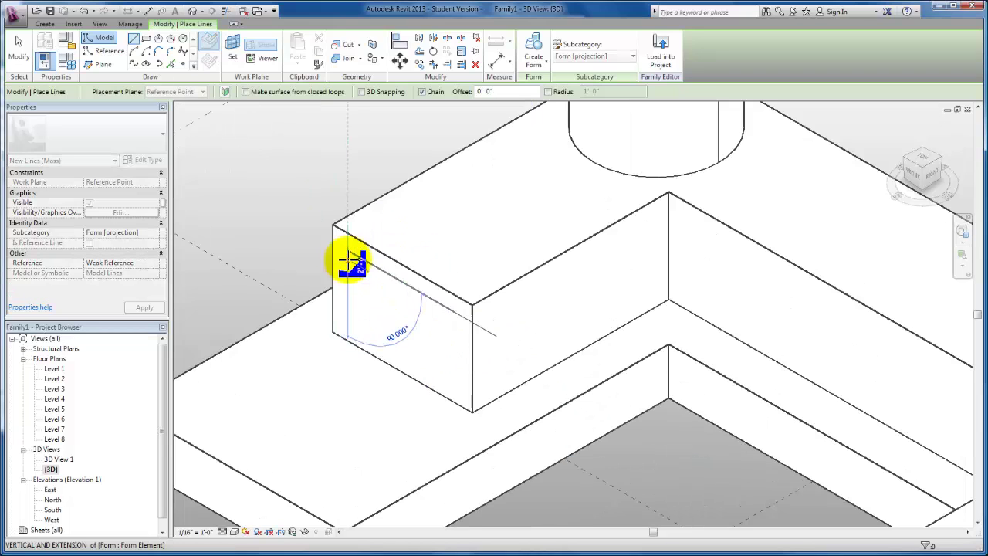
{"action": "left_click", "coordinate": [454, 315]}
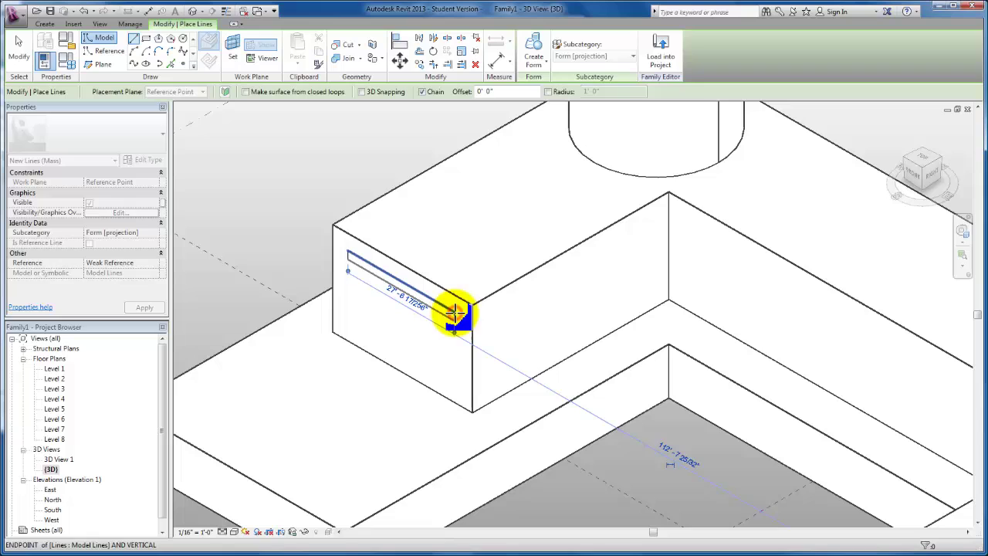
{"action": "key", "text": "Escape"}
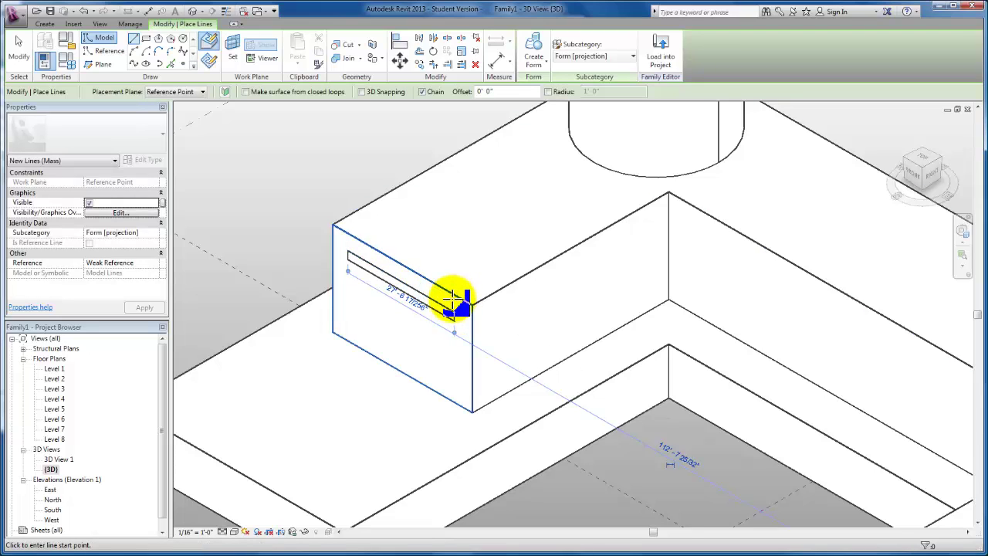
{"action": "key", "text": "Escape"}
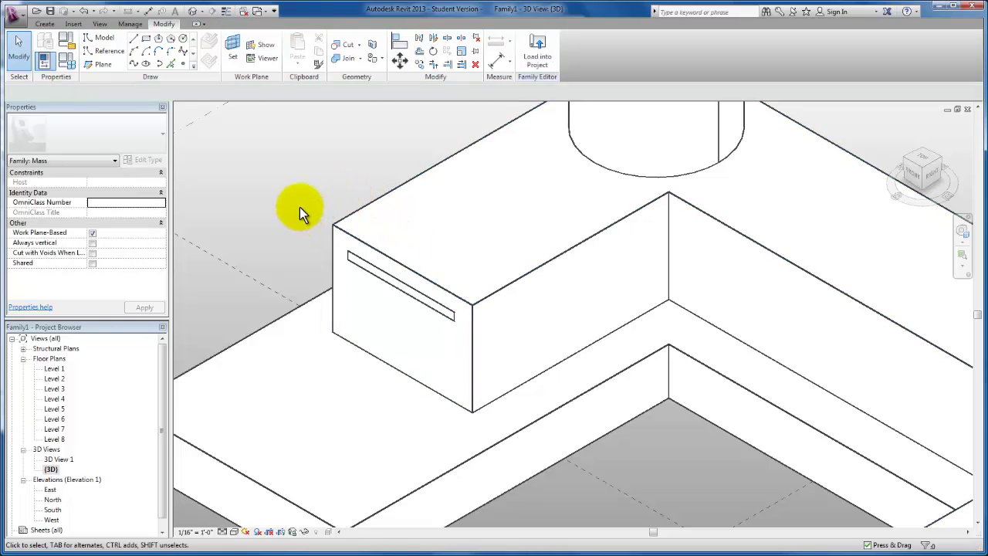
{"action": "left_click", "coordinate": [369, 278]}
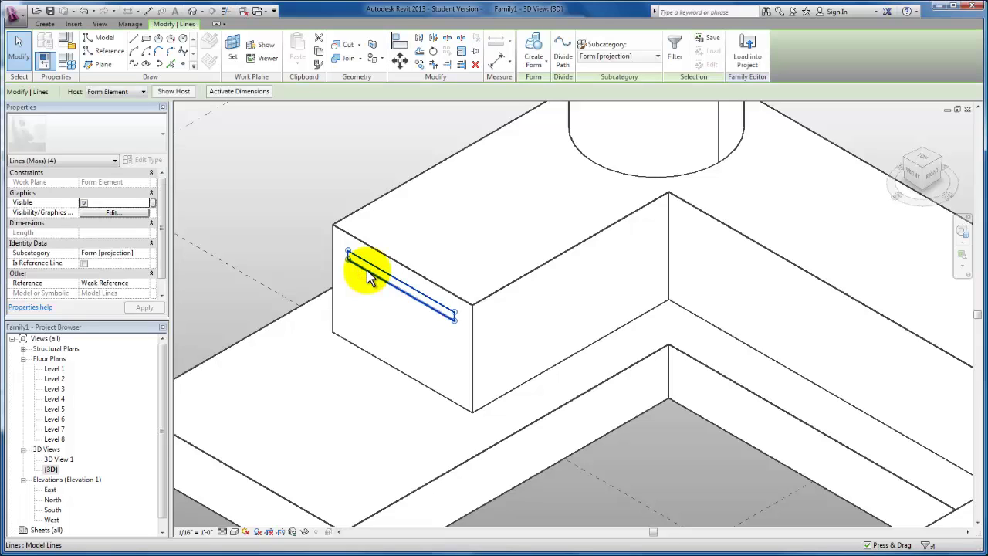
Step: Extrude the line into a solid canopy slab projecting 15'-0" from the end face
{"action": "left_click", "coordinate": [542, 67]}
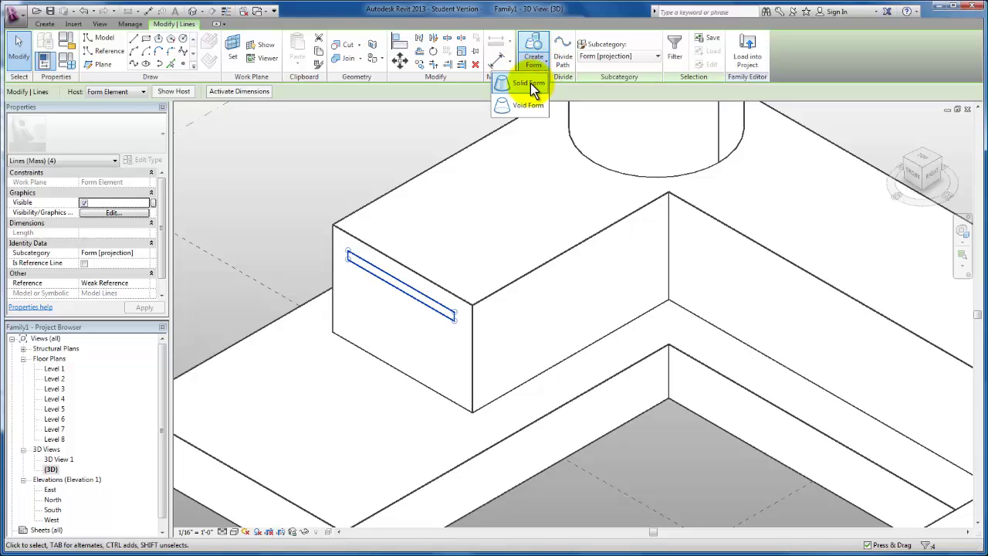
{"action": "left_click", "coordinate": [531, 83]}
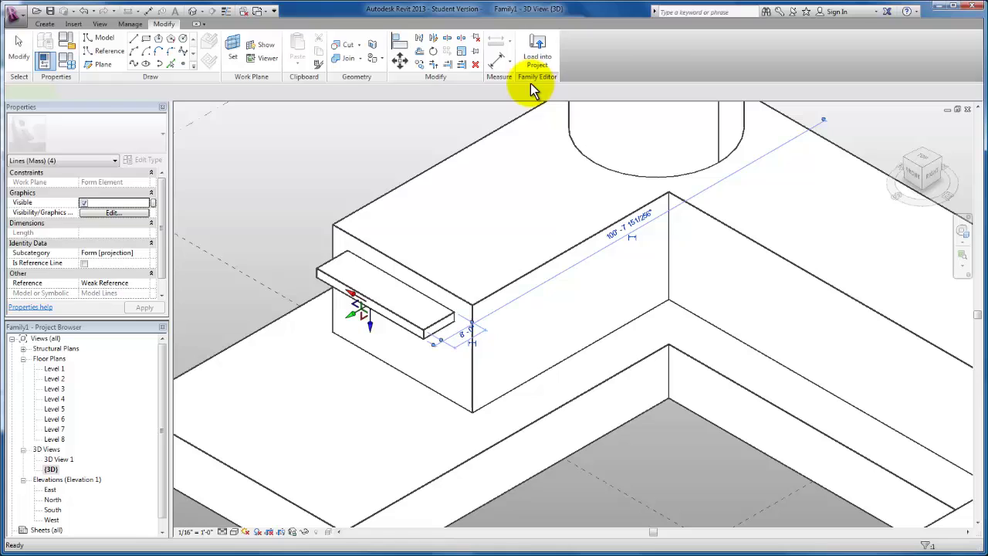
{"action": "left_click", "coordinate": [466, 342]}
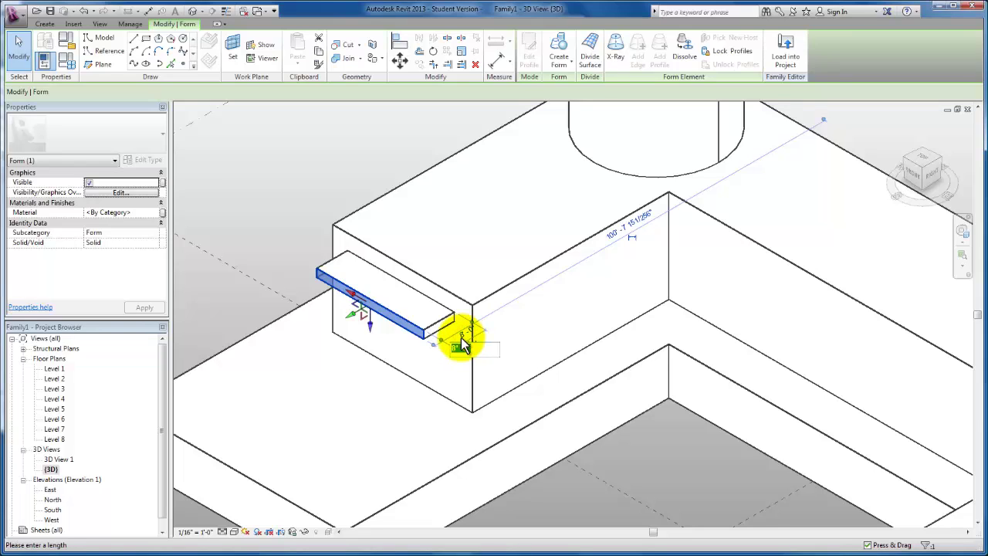
{"action": "type", "text": "15"}
{"action": "key", "text": "Return"}
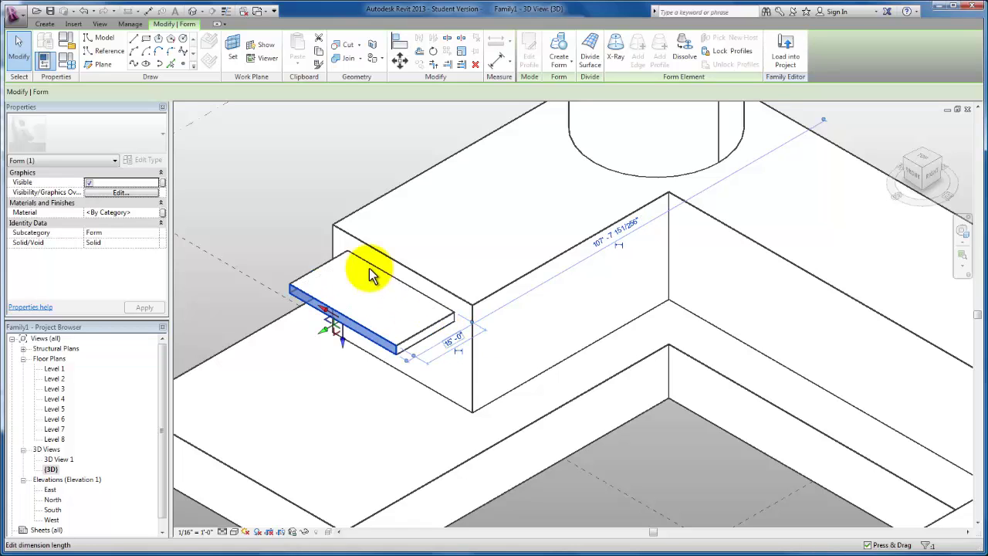
{"action": "left_click", "coordinate": [284, 199]}
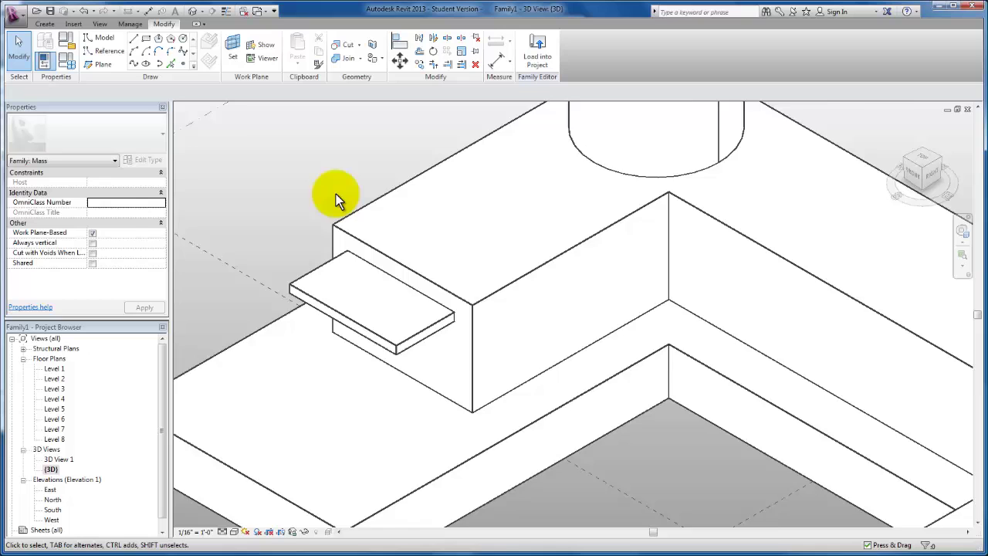
{"action": "scroll", "coordinate": [335, 181], "scroll_direction": "down", "scroll_amount": 3}
{"action": "scroll", "coordinate": [335, 179], "scroll_direction": "down", "scroll_amount": 2}
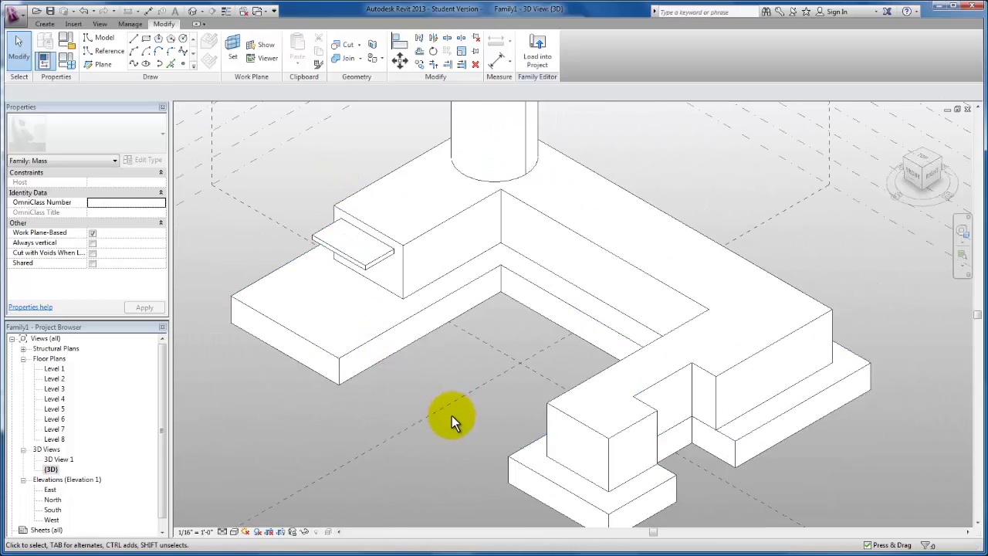
{"action": "middle_click_drag", "start_coordinate": [469, 440], "coordinate": [331, 382]}
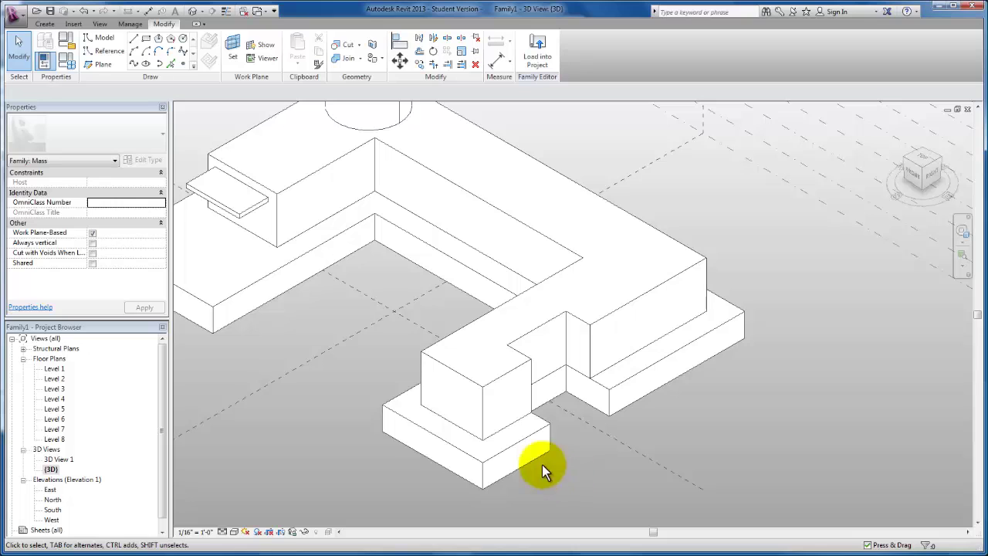
{"action": "scroll", "coordinate": [456, 377], "scroll_direction": "up", "scroll_amount": 2}
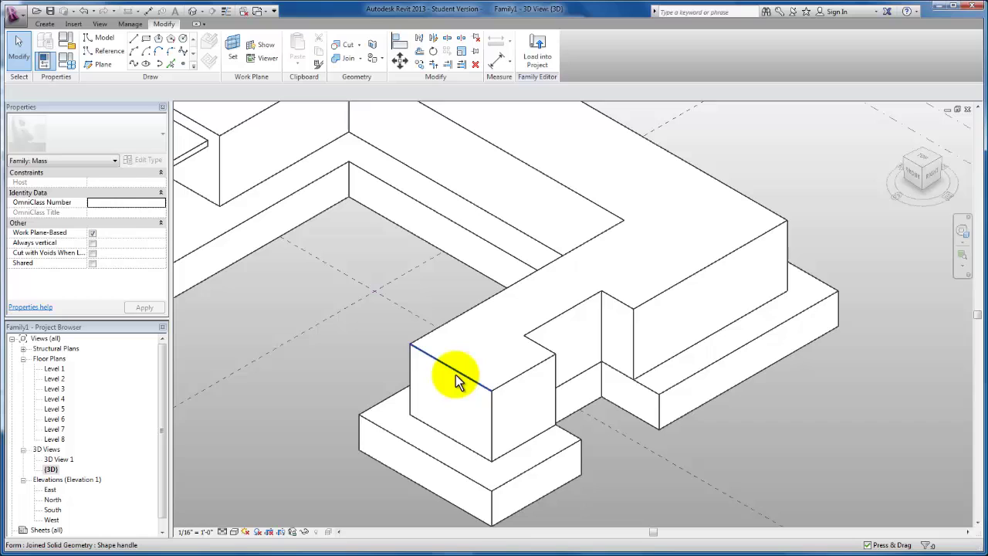
Step: Drag the top front edges of both wing blocks outward so their front walls slant
{"action": "left_click", "coordinate": [457, 379]}
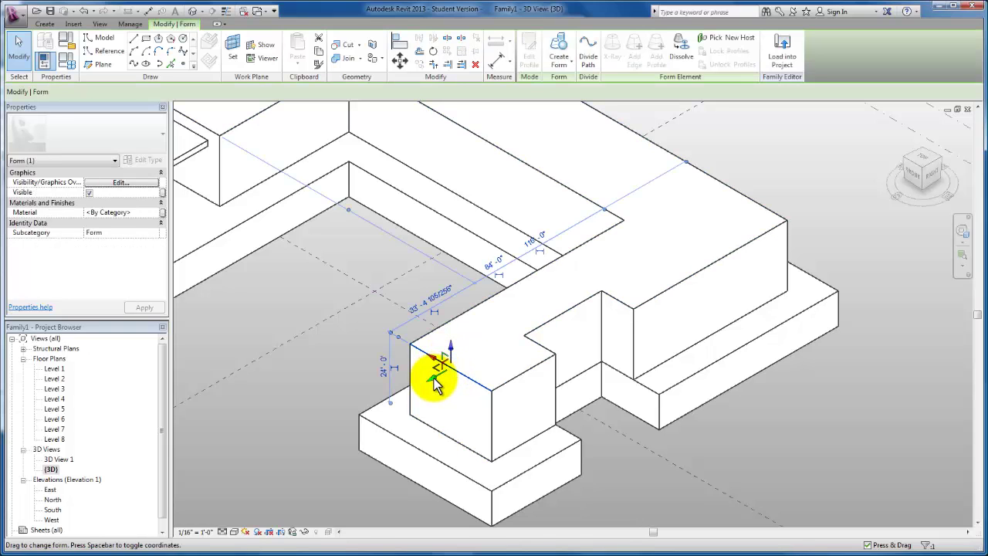
{"action": "left_click_drag", "start_coordinate": [434, 379], "coordinate": [421, 394]}
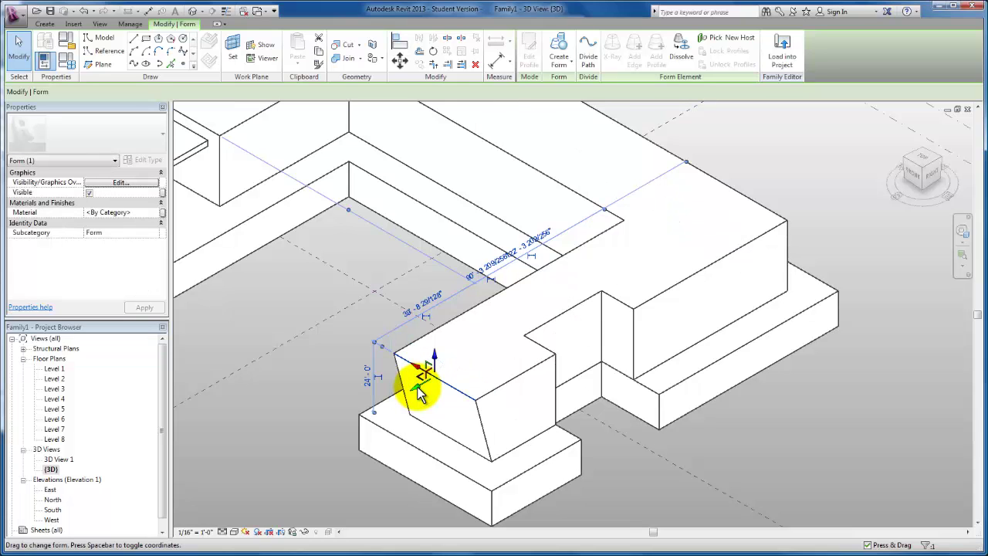
{"action": "left_click", "coordinate": [325, 378]}
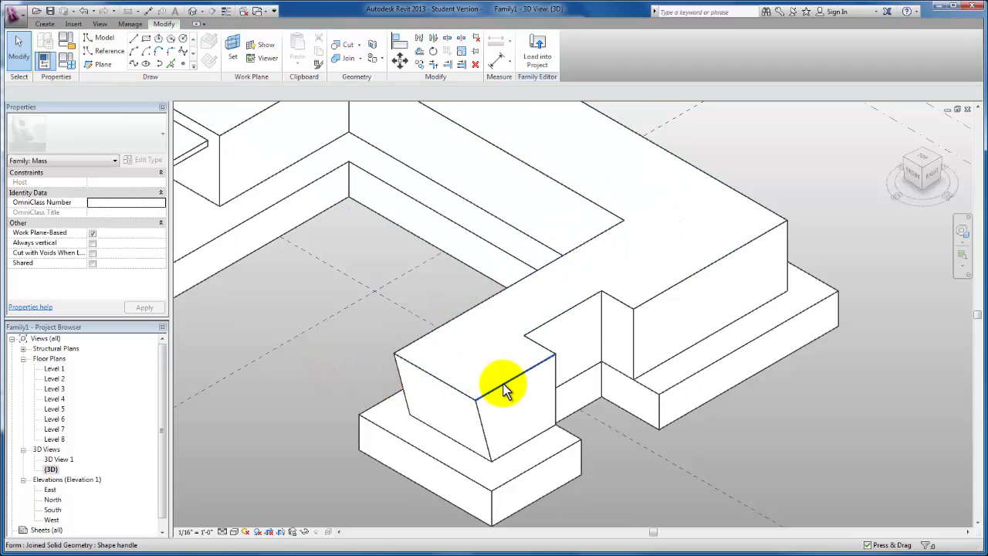
{"action": "left_click", "coordinate": [503, 384]}
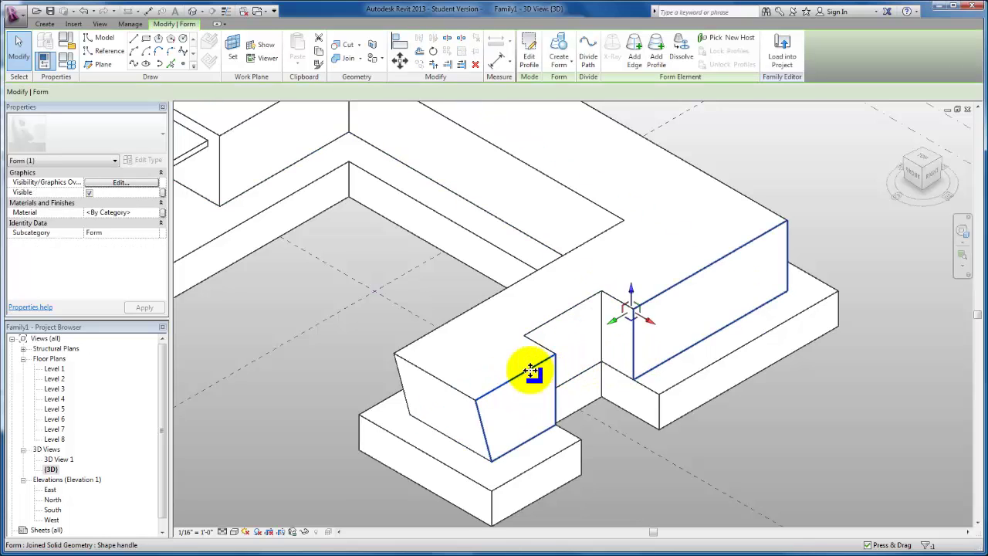
{"action": "left_click_drag", "start_coordinate": [653, 326], "coordinate": [667, 335]}
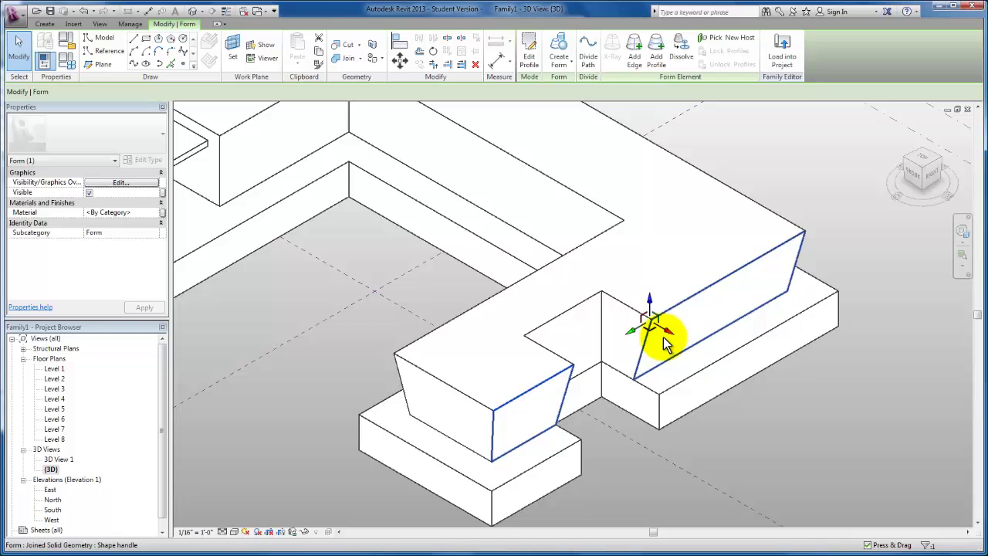
{"action": "left_click", "coordinate": [642, 489]}
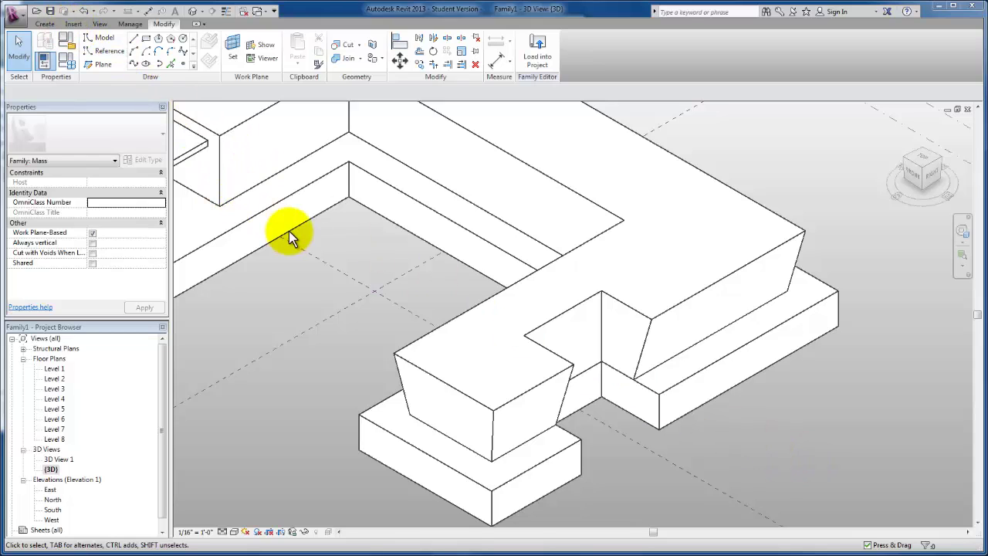
Step: Save the mass family to the Desktop as 'Concept 1'
{"action": "left_click", "coordinate": [309, 284]}
{"action": "scroll", "coordinate": [339, 294], "scroll_direction": "down", "scroll_amount": 4}
{"action": "middle_click_drag", "start_coordinate": [339, 294], "coordinate": [502, 365]}
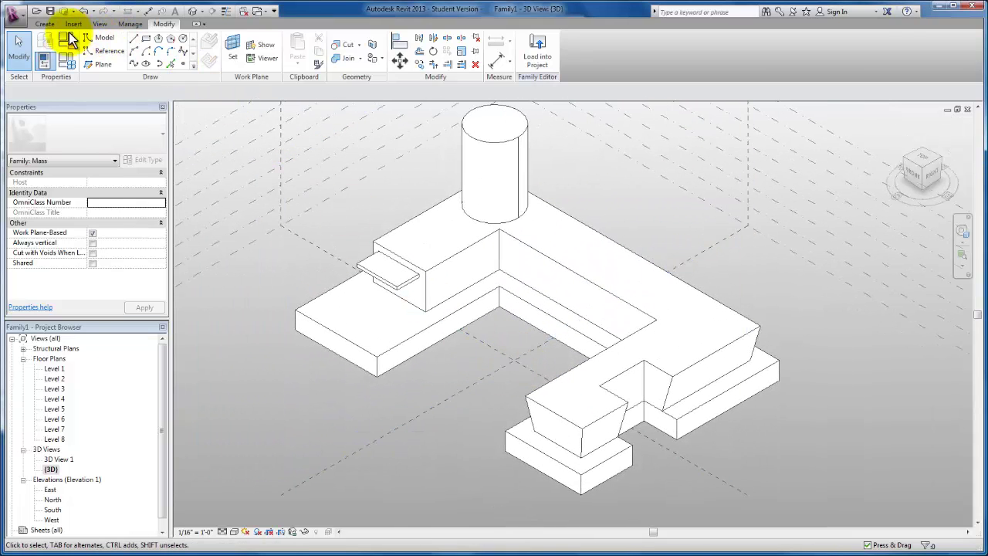
{"action": "left_click", "coordinate": [50, 11]}
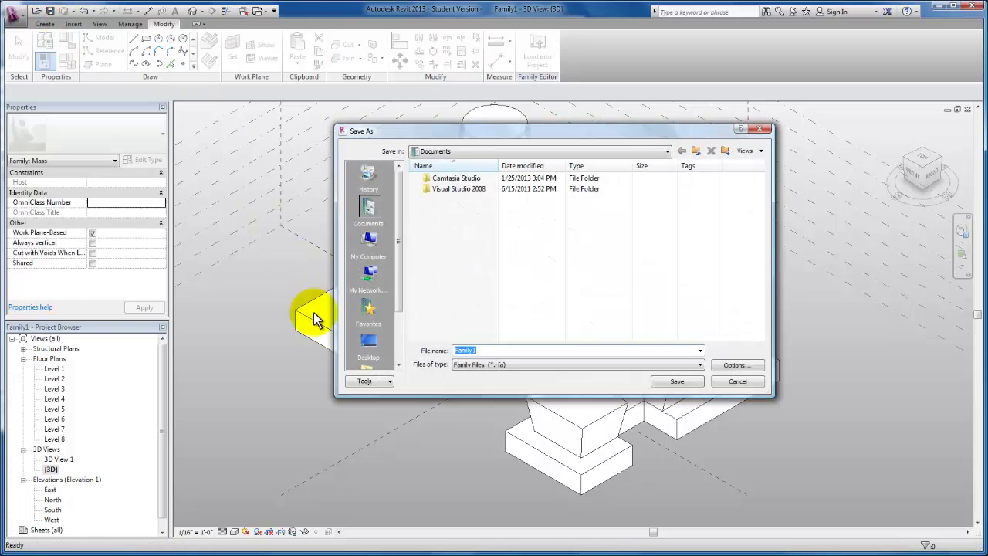
{"action": "left_click", "coordinate": [369, 344]}
{"action": "left_click_drag", "start_coordinate": [481, 349], "coordinate": [452, 353]}
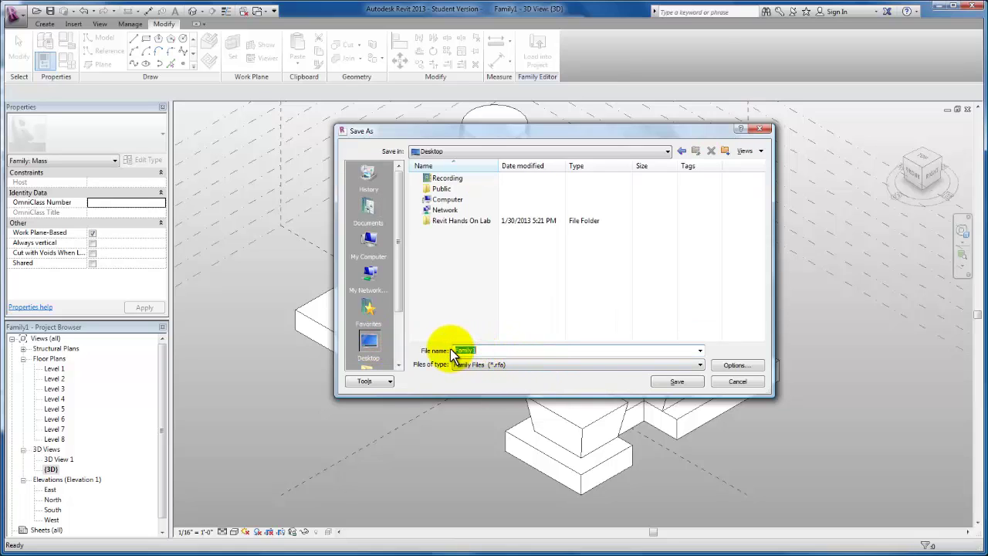
{"action": "type", "text": "Cond"}
{"action": "type", "text": "ept 1"}
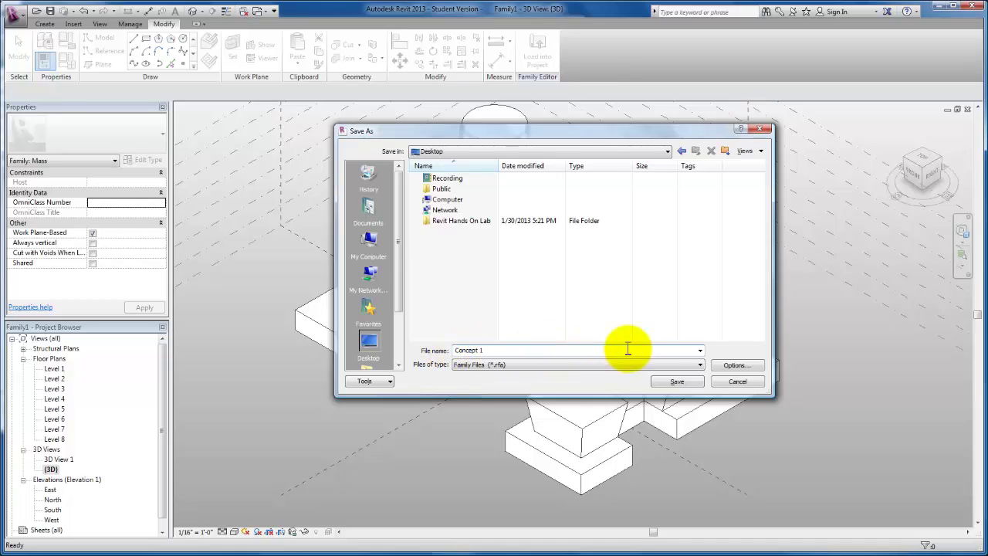
{"action": "left_click", "coordinate": [676, 381]}
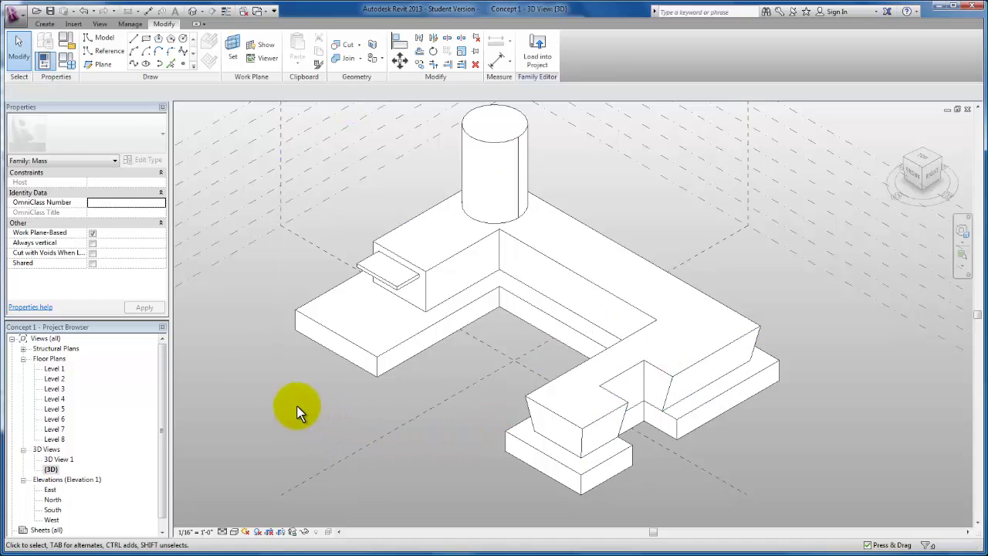
Step: Start a new project based on the Architectural Template
{"action": "left_click", "coordinate": [15, 15]}
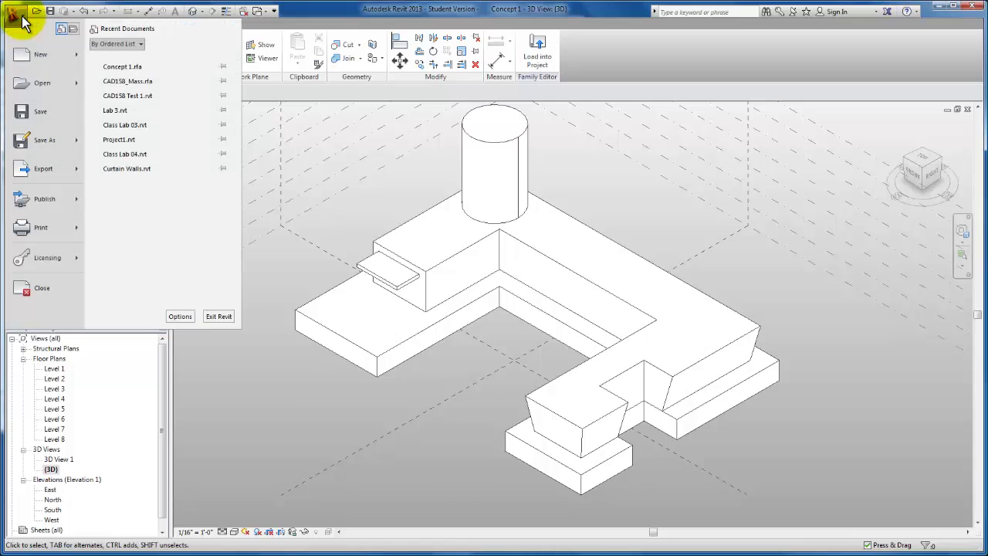
{"action": "mouse_move", "coordinate": [32, 59]}
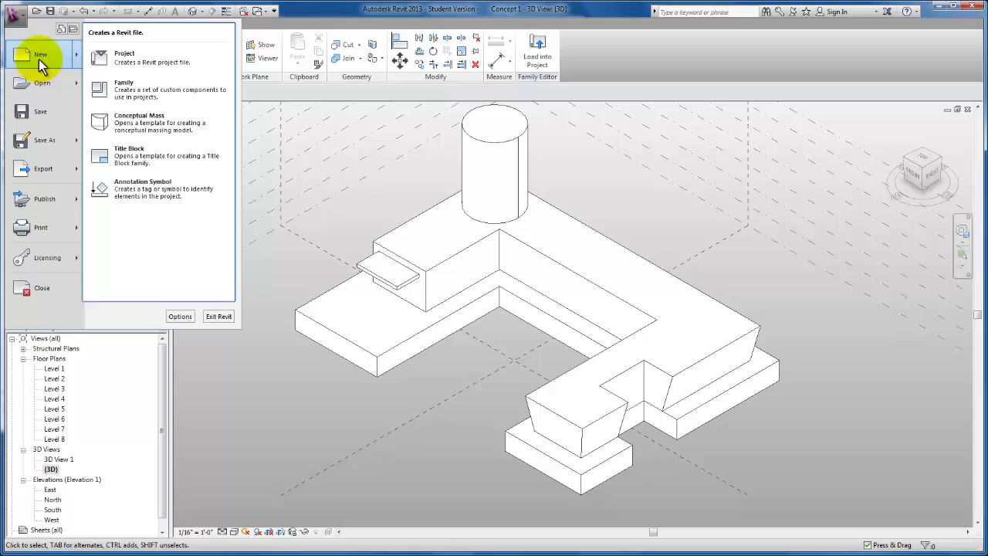
{"action": "left_click", "coordinate": [132, 59]}
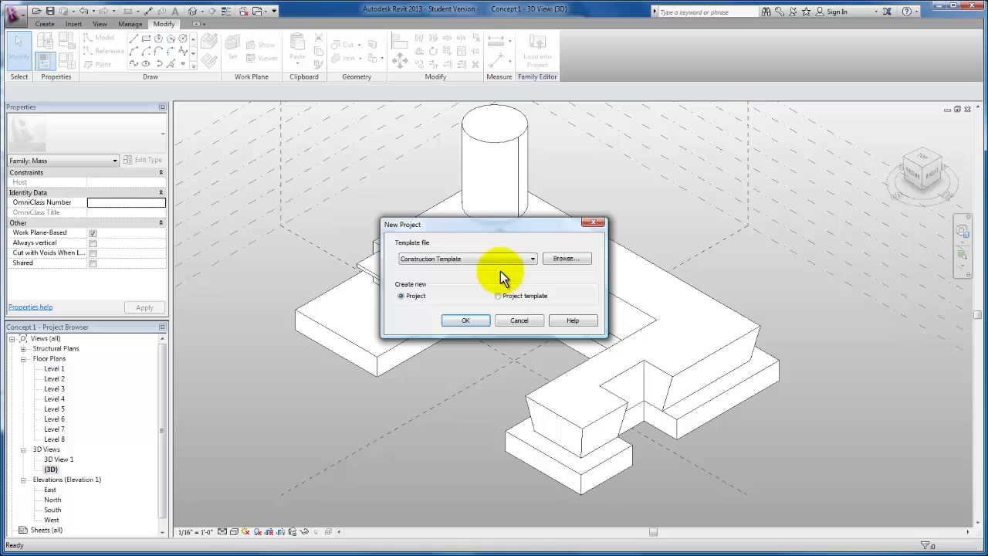
{"action": "left_click", "coordinate": [512, 260]}
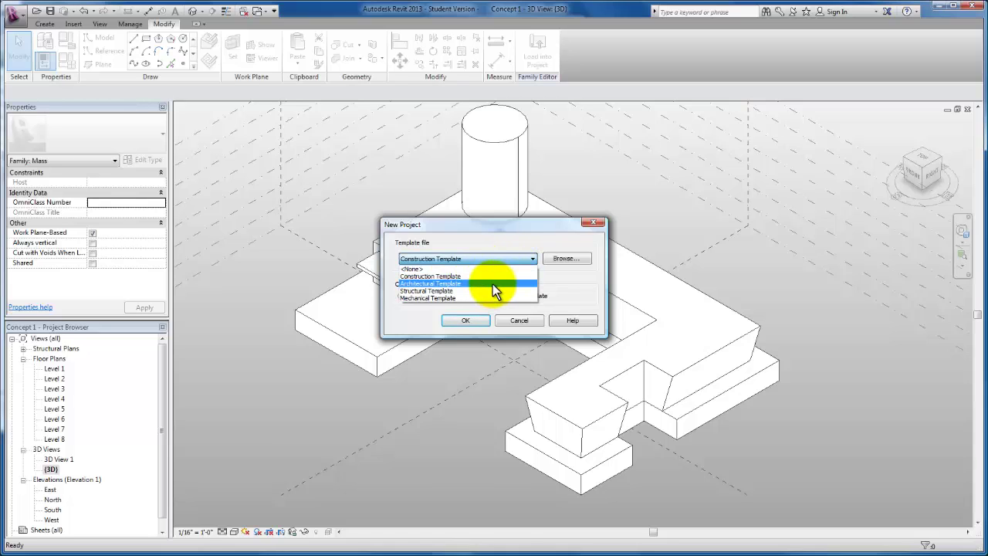
{"action": "left_click", "coordinate": [493, 284]}
{"action": "left_click", "coordinate": [475, 320]}
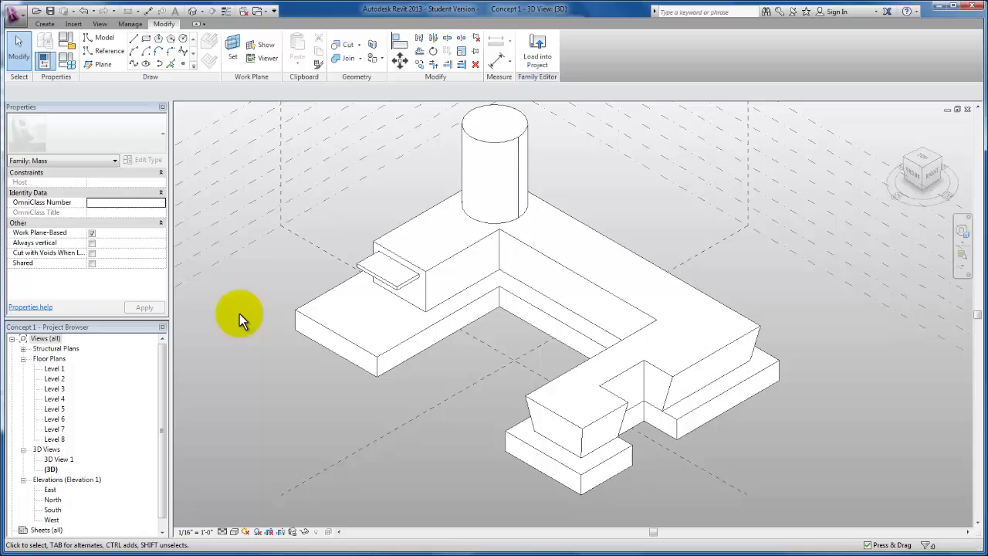
Step: Load the Concept 1 mass into Project1's Level 1 plan
{"action": "left_click", "coordinate": [542, 56]}
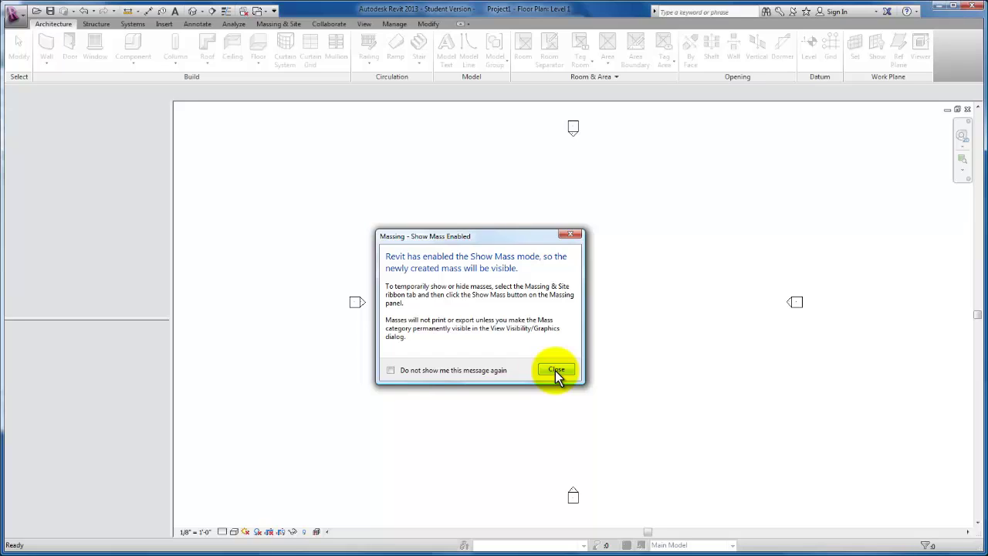
Step: Dismiss the Show Mass notice and place a single Concept 1 mass instance on Level 1
{"action": "left_click", "coordinate": [556, 370]}
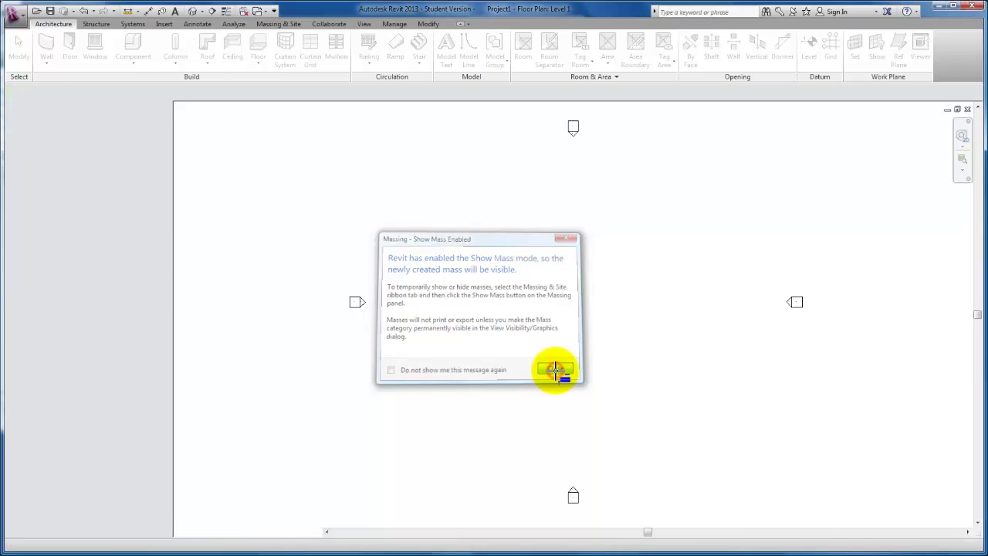
{"action": "scroll", "coordinate": [562, 370], "scroll_direction": "down", "scroll_amount": 4}
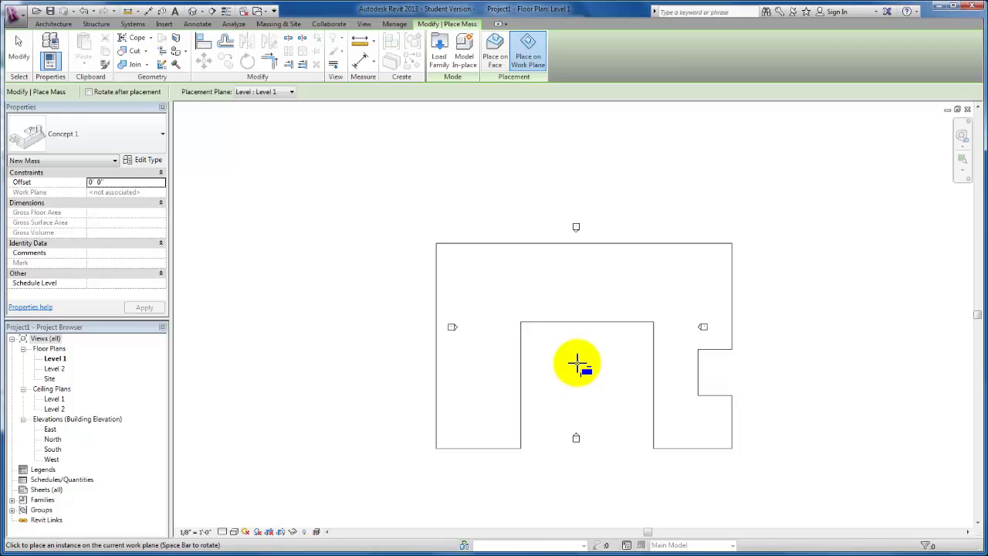
{"action": "left_click", "coordinate": [576, 363]}
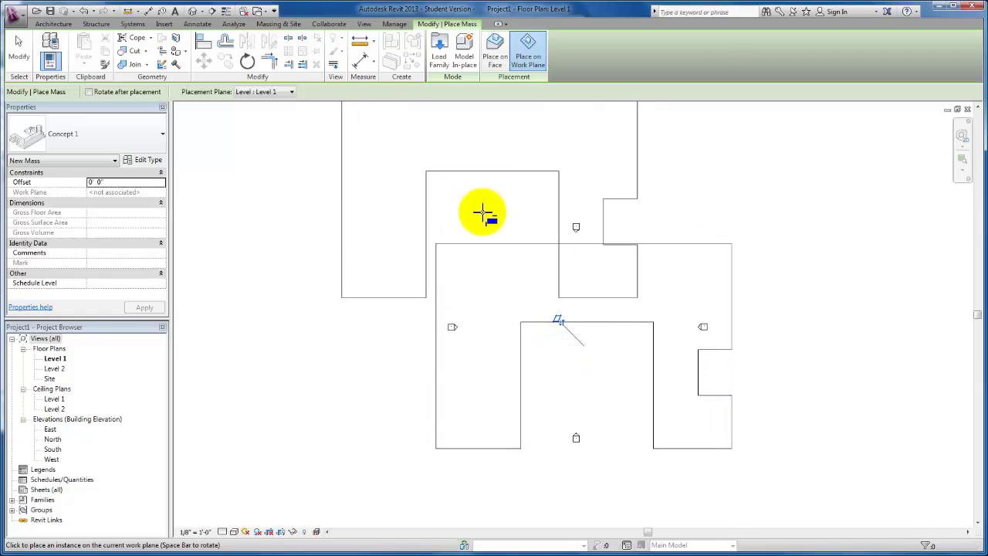
{"action": "key", "text": "Escape"}
{"action": "key", "text": "Escape"}
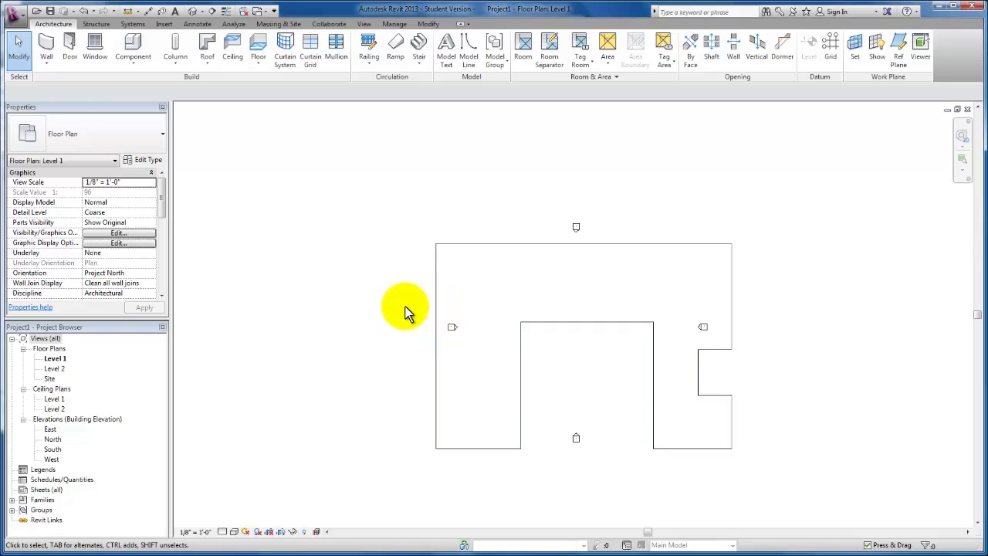
Step: Drag the west marker left, the south marker down and the east marker right, beyond the mass footprint
{"action": "left_click_drag", "start_coordinate": [400, 307], "coordinate": [366, 327]}
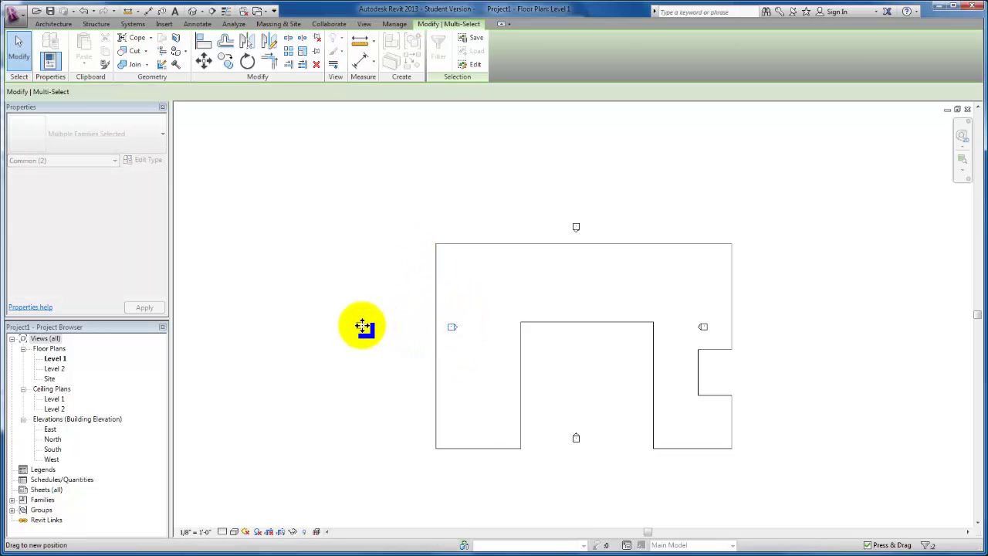
{"action": "left_click", "coordinate": [550, 413]}
{"action": "left_click", "coordinate": [578, 440]}
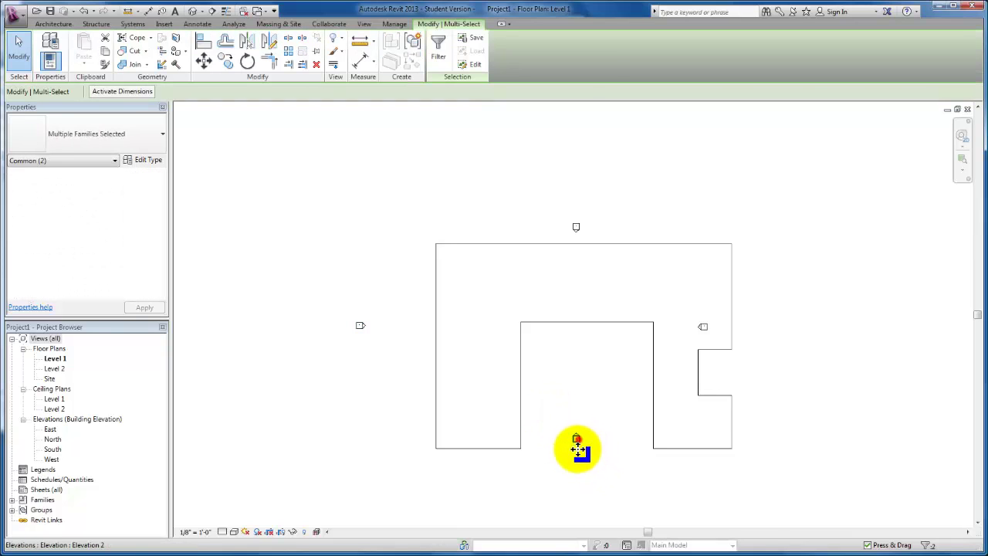
{"action": "left_click_drag", "start_coordinate": [578, 448], "coordinate": [577, 500]}
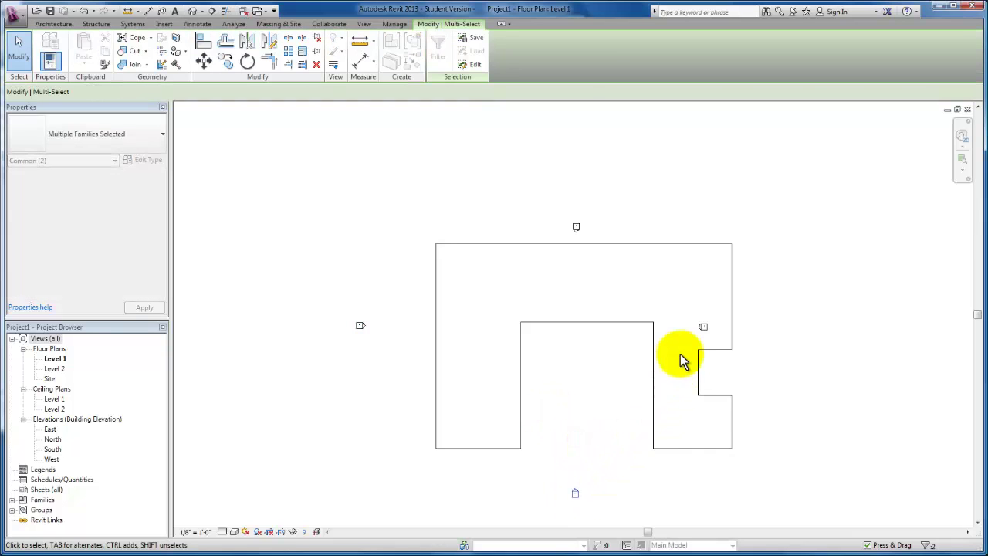
{"action": "left_click", "coordinate": [689, 310]}
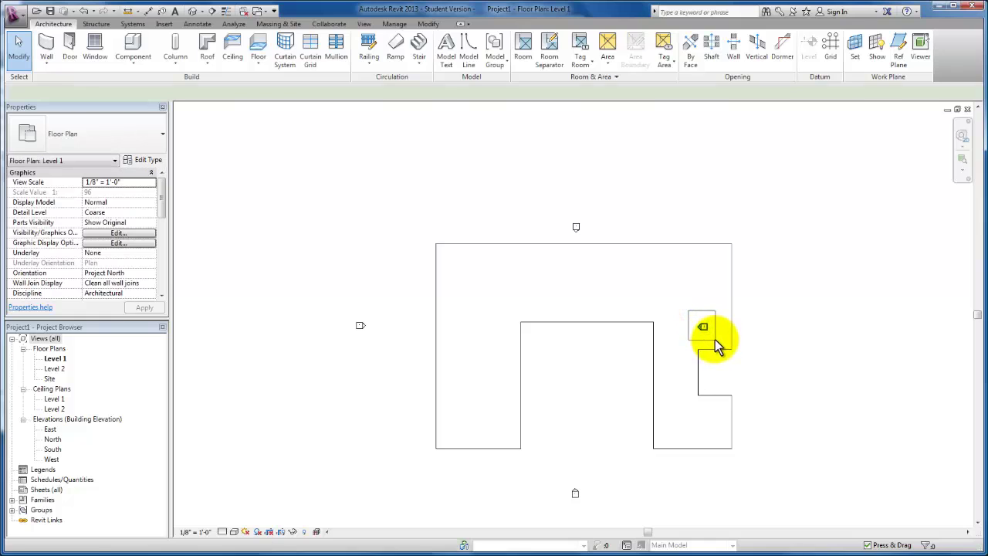
{"action": "left_click", "coordinate": [705, 331]}
{"action": "mouse_move", "coordinate": [705, 330]}
{"action": "left_mouse_down"}
{"action": "mouse_move", "coordinate": [816, 341]}
{"action": "mouse_move", "coordinate": [806, 344]}
{"action": "mouse_move", "coordinate": [811, 330]}
{"action": "left_mouse_up"}
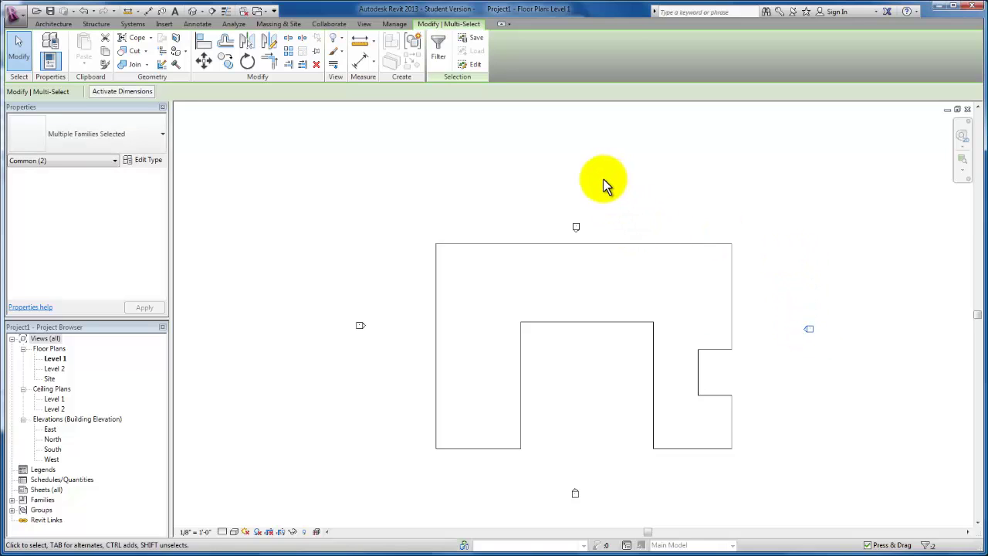